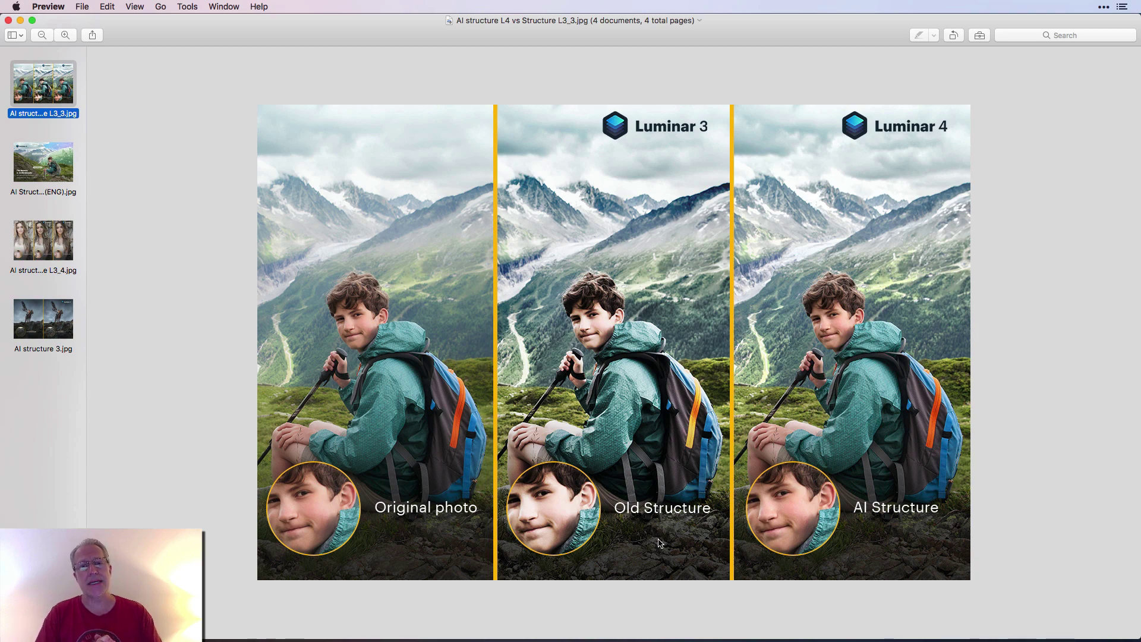
View the remaining AI Structure comparison images one after another, ending with AI structure 3.jpg.
key(Down)
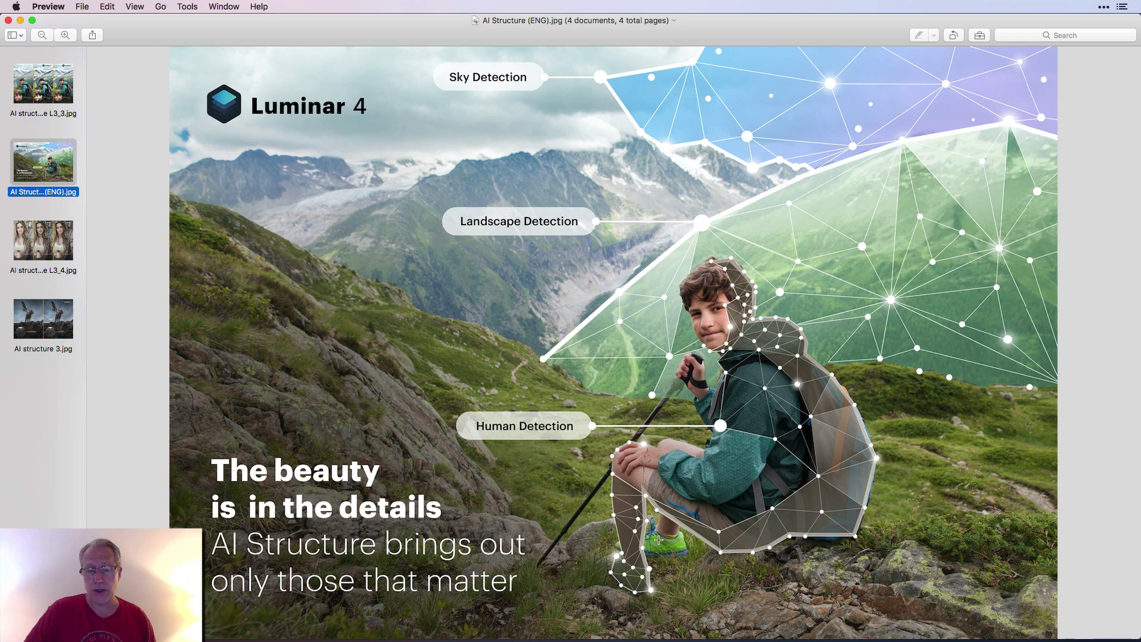
key(Down)
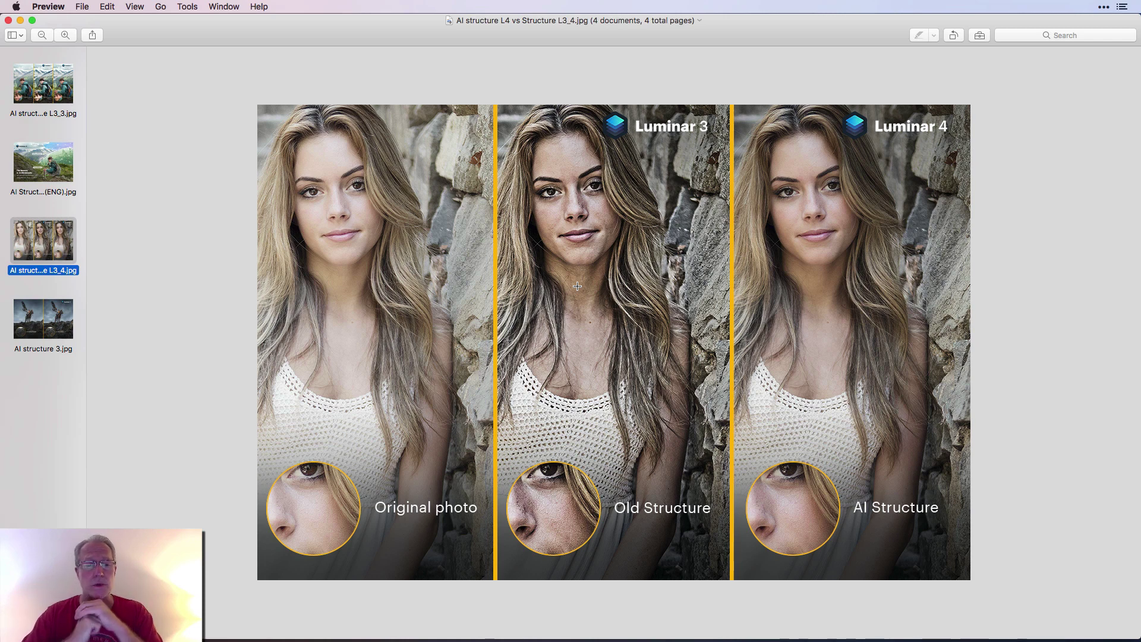
click(51, 330)
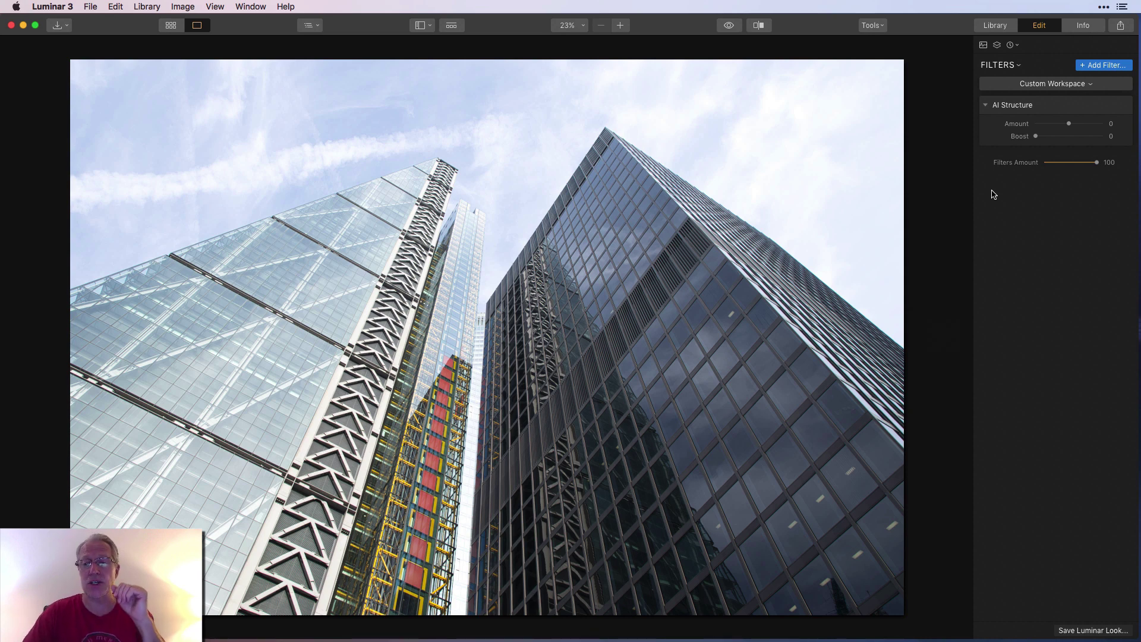
In Luminar 3, set the AI Structure Amount to 100 and Boost to 60 on the skyscraper photo.
click(1102, 67)
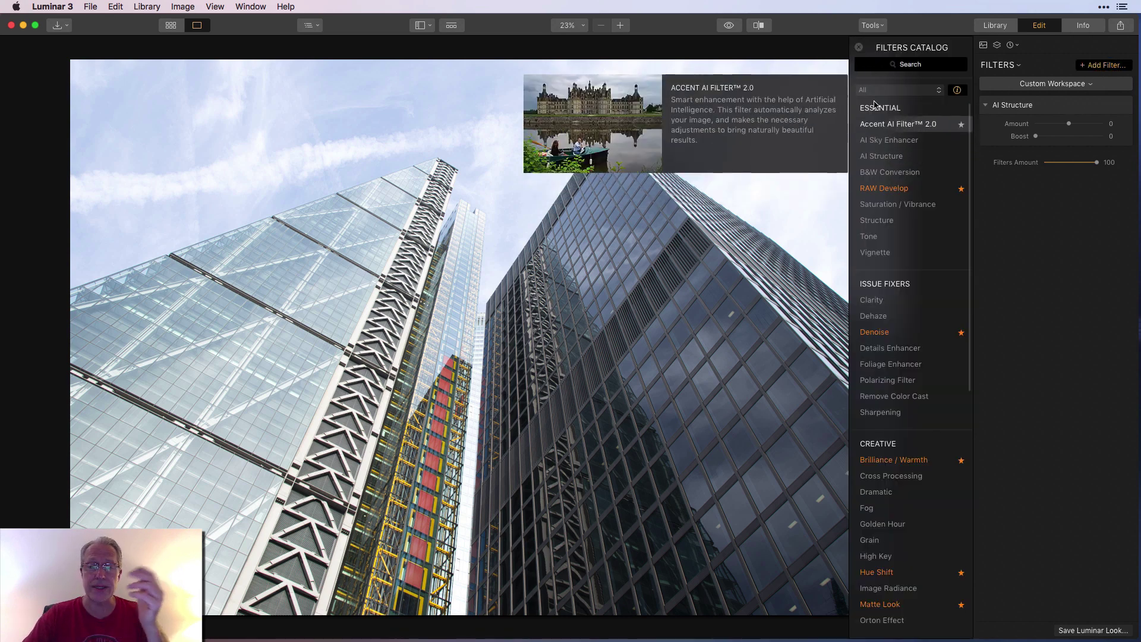
click(859, 48)
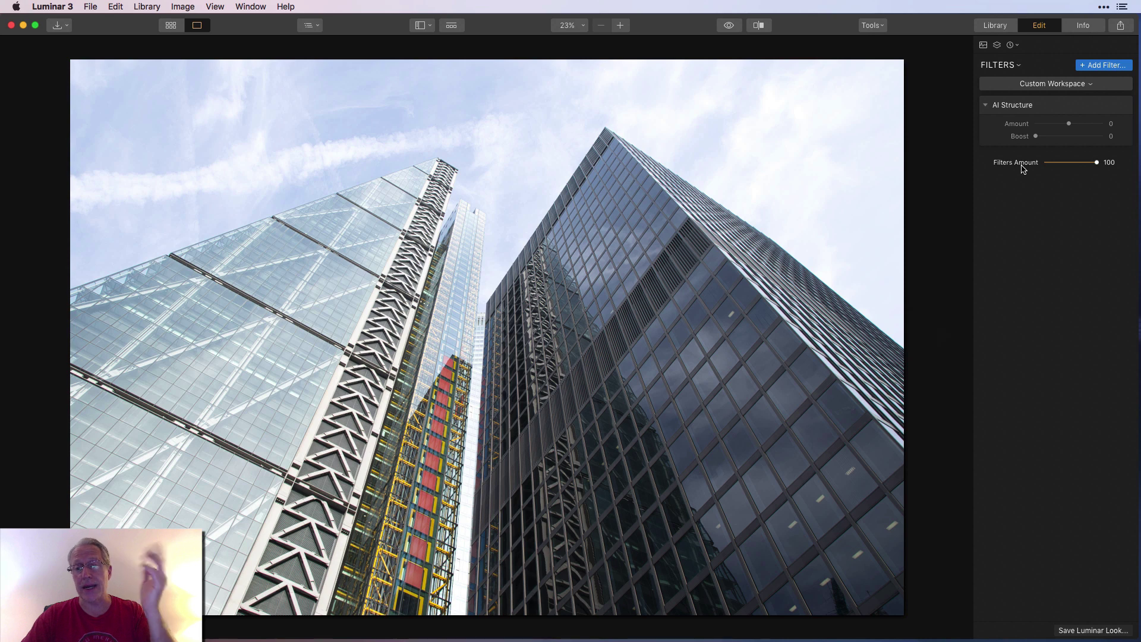
drag(1069, 123, 1114, 124)
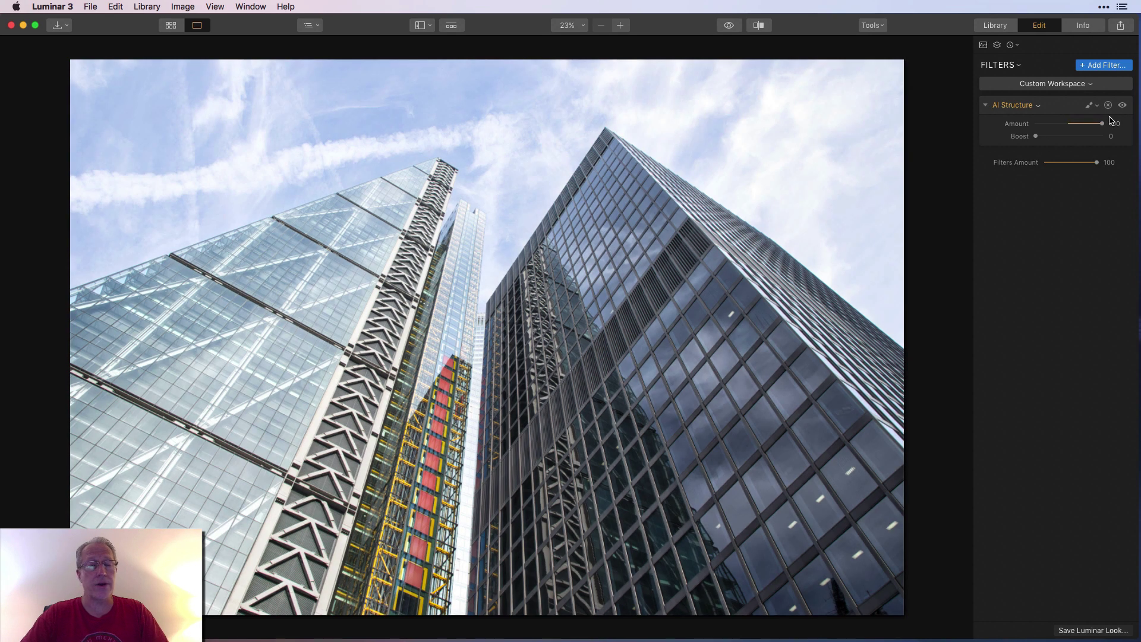
drag(1035, 136, 1080, 136)
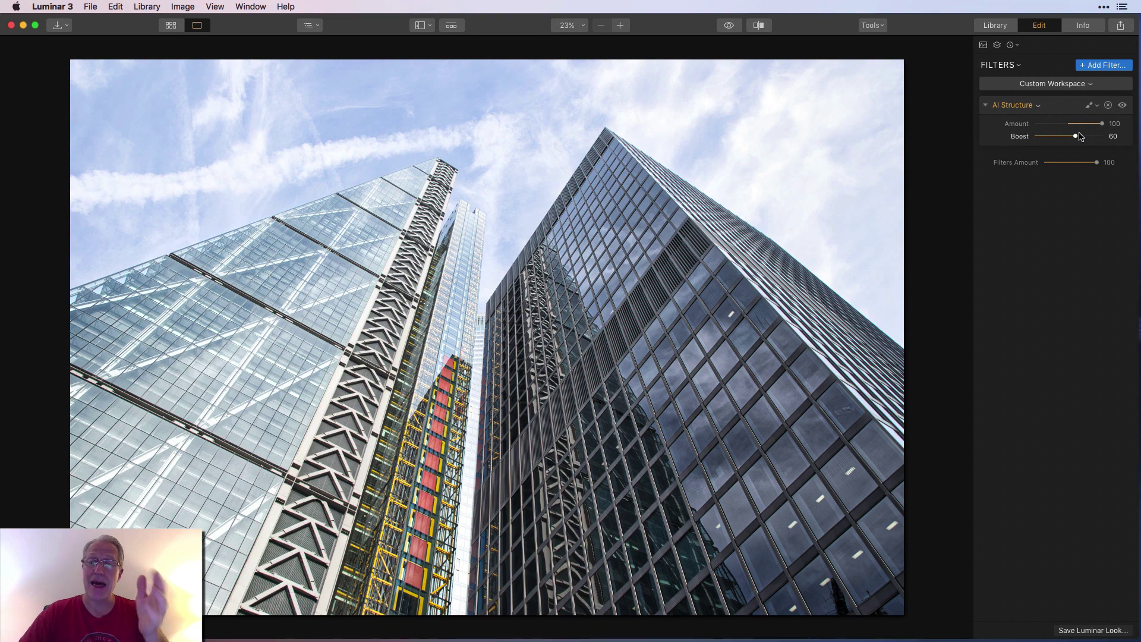
Compare the skyscraper photo before and after the AI Structure adjustment several times.
click(730, 25)
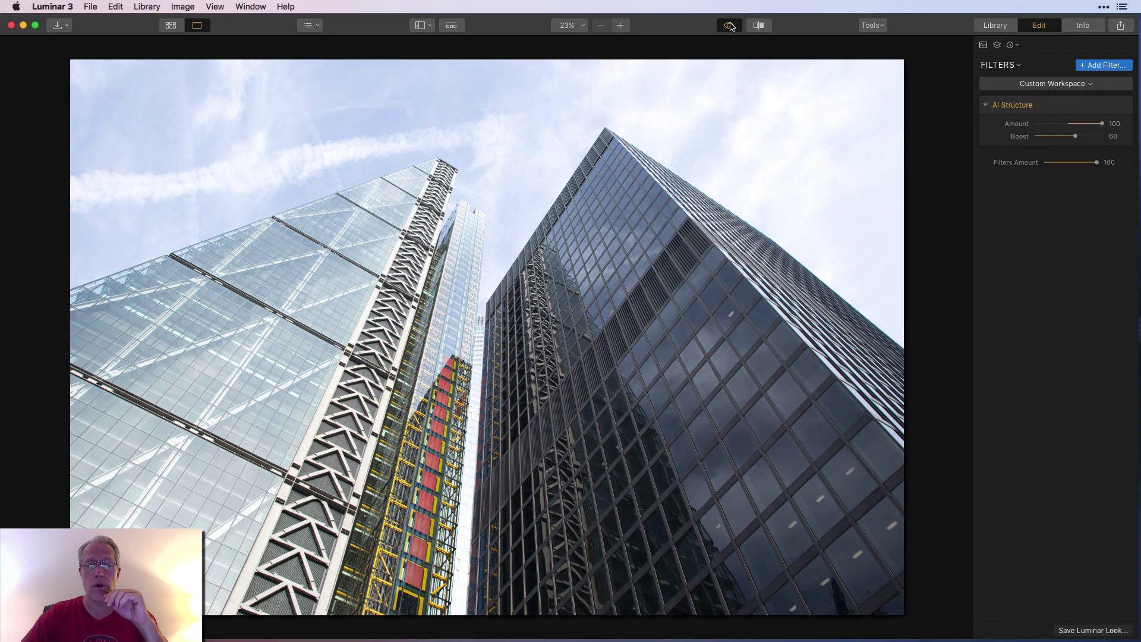
click(730, 25)
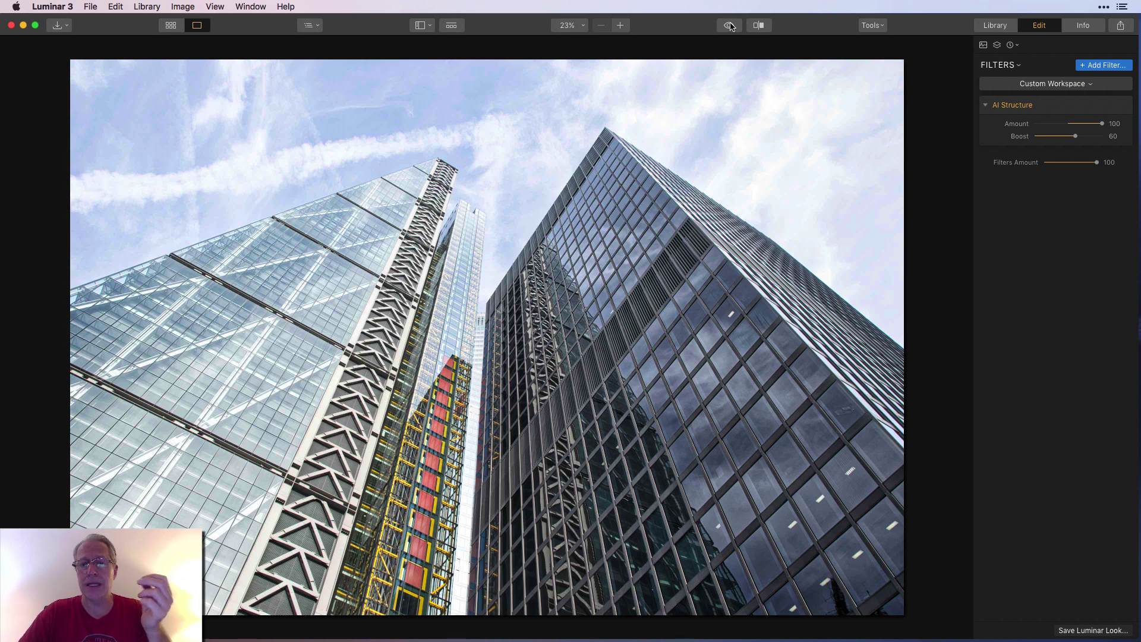
click(730, 25)
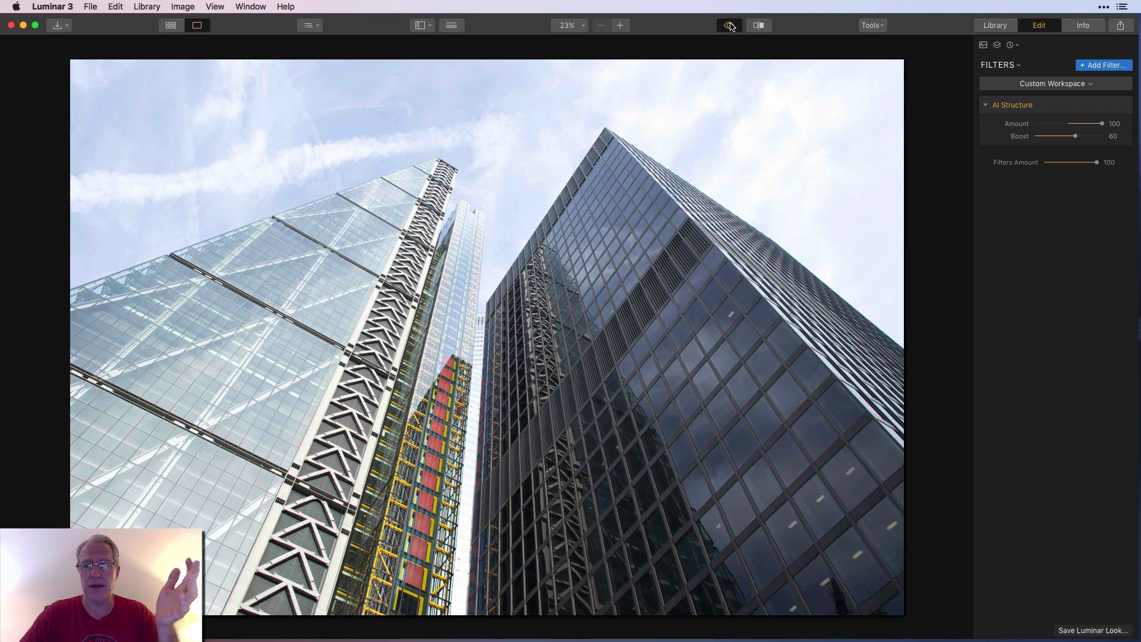
click(730, 25)
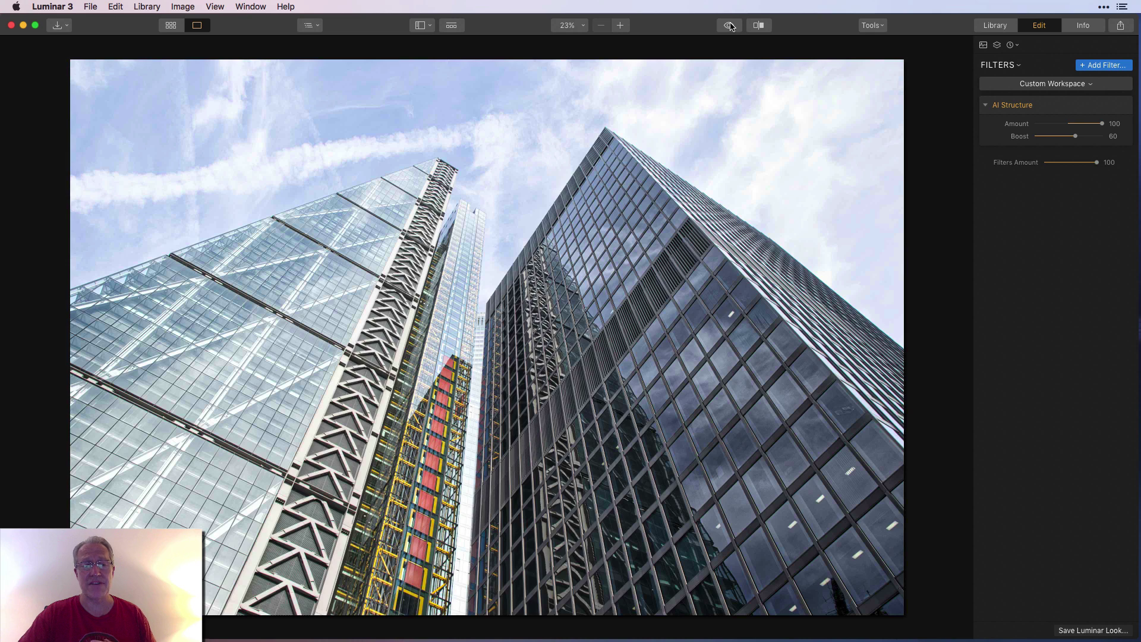
click(730, 25)
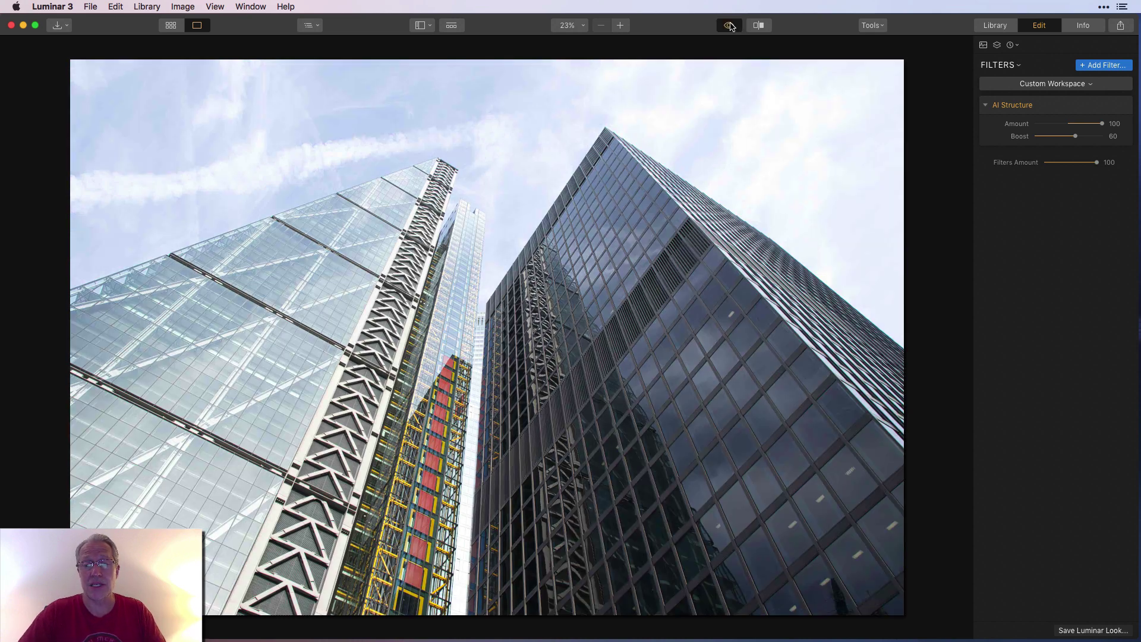
click(730, 25)
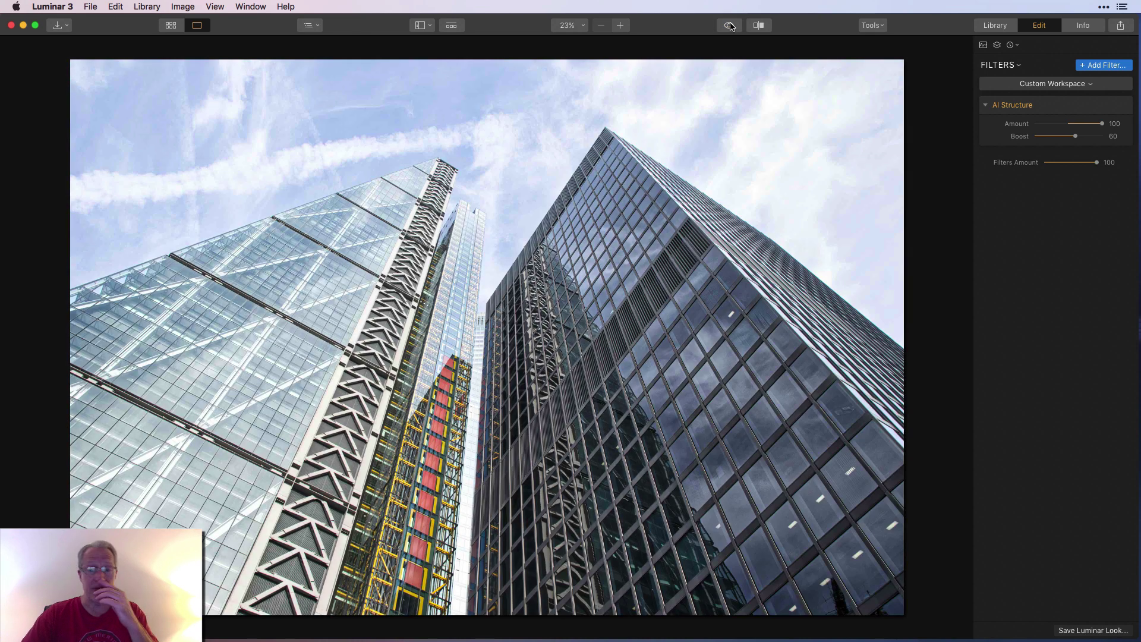
click(731, 26)
click(730, 25)
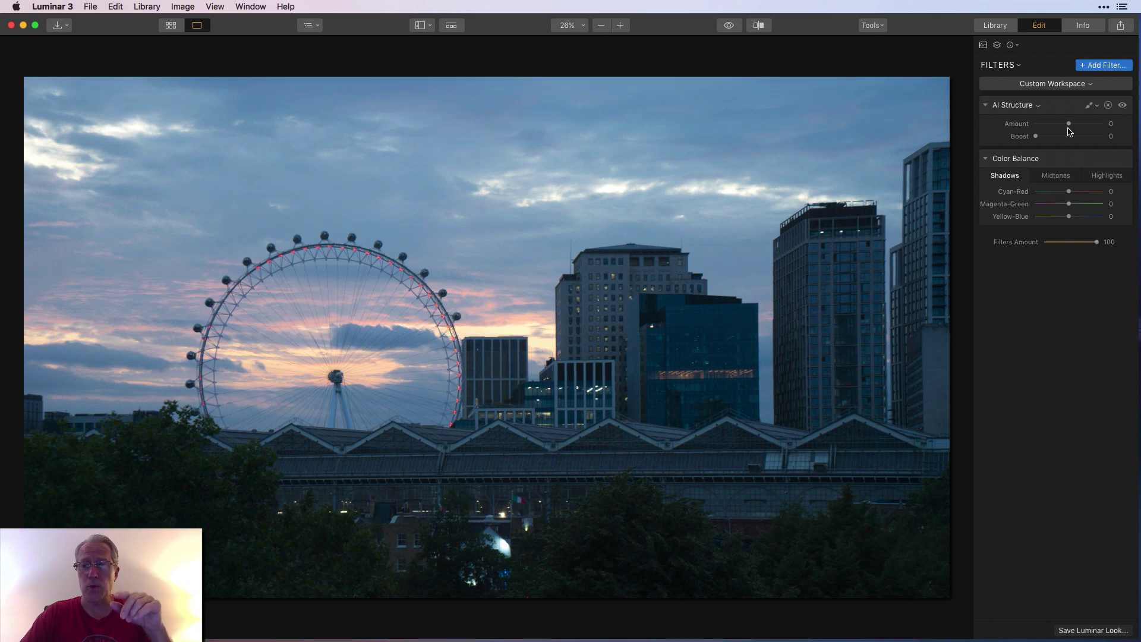
Set the AI Structure Amount to 100 on the Ferris wheel photo and compare it with the original.
drag(1069, 124, 1117, 123)
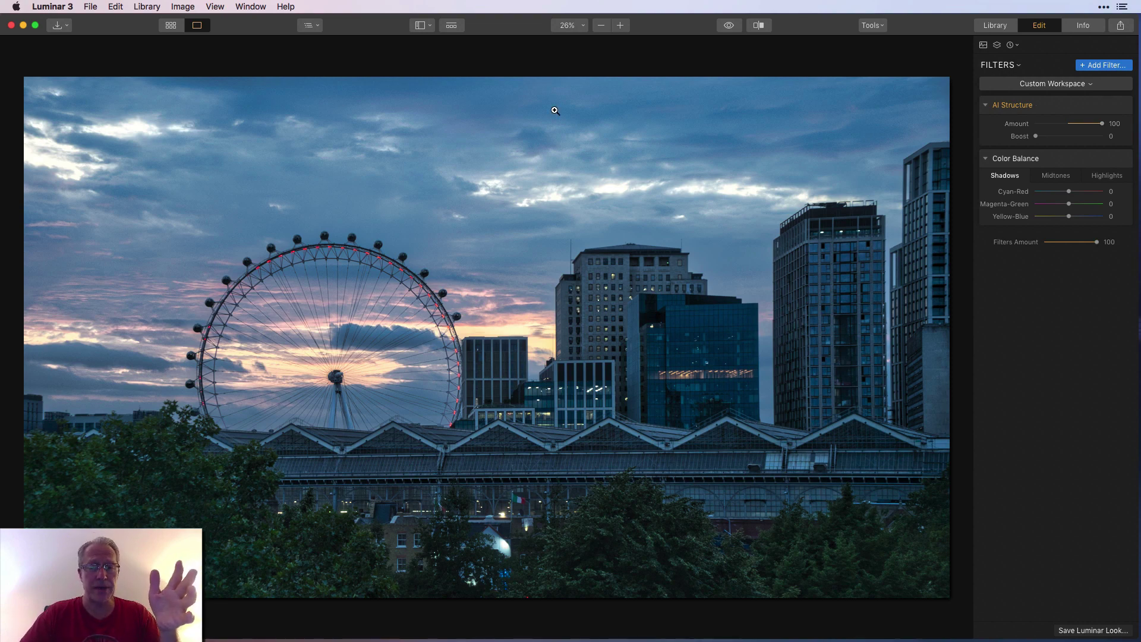
click(730, 26)
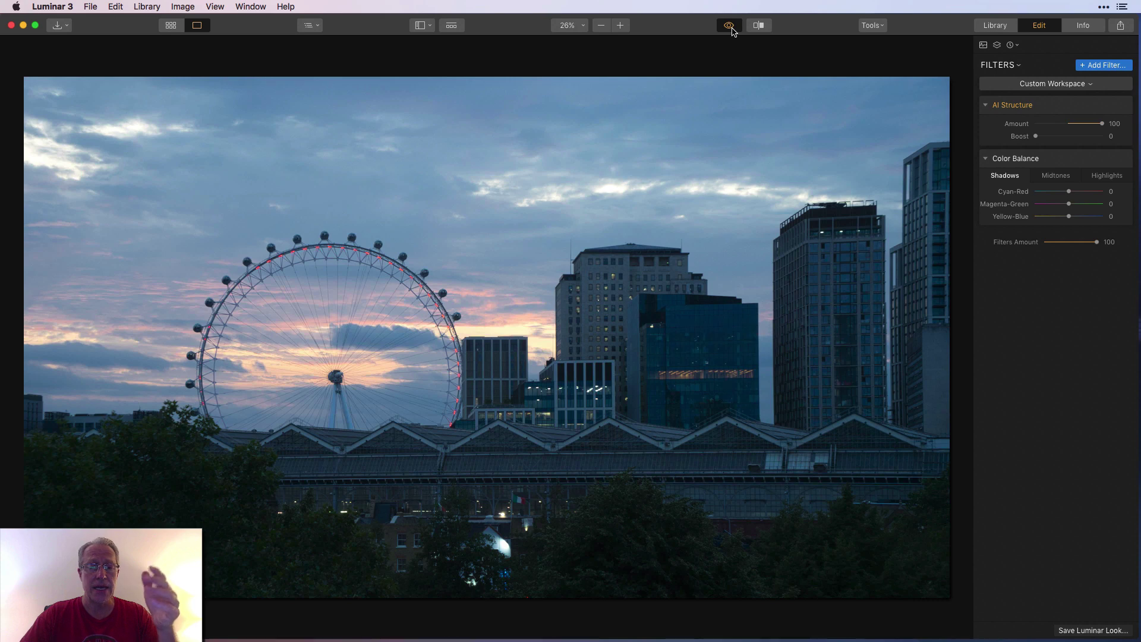
click(731, 27)
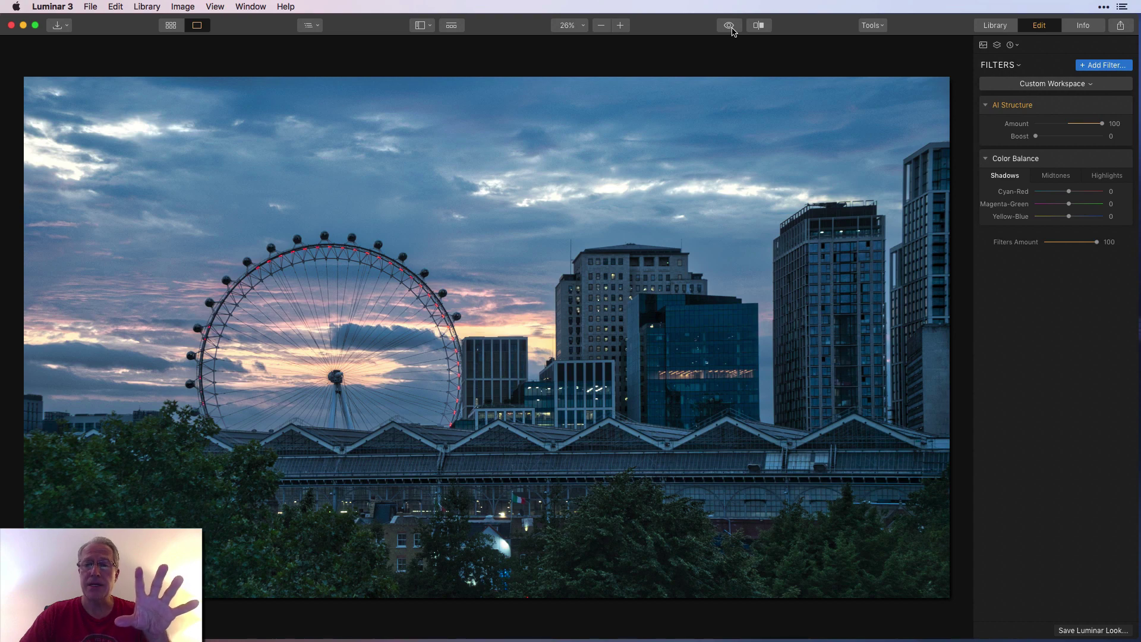
click(731, 27)
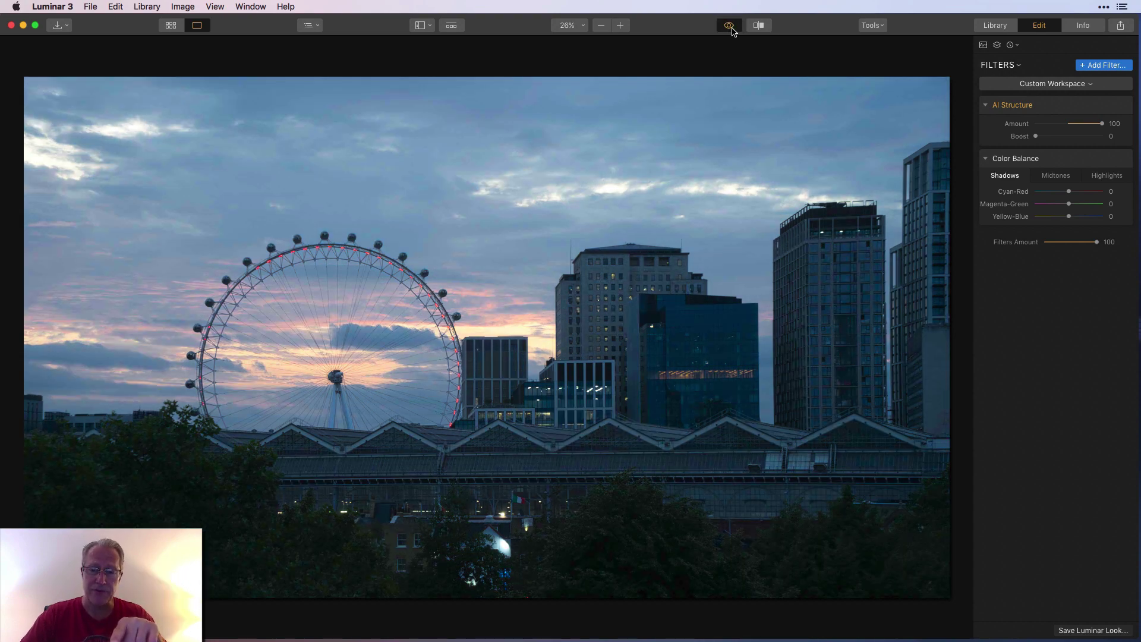
click(731, 26)
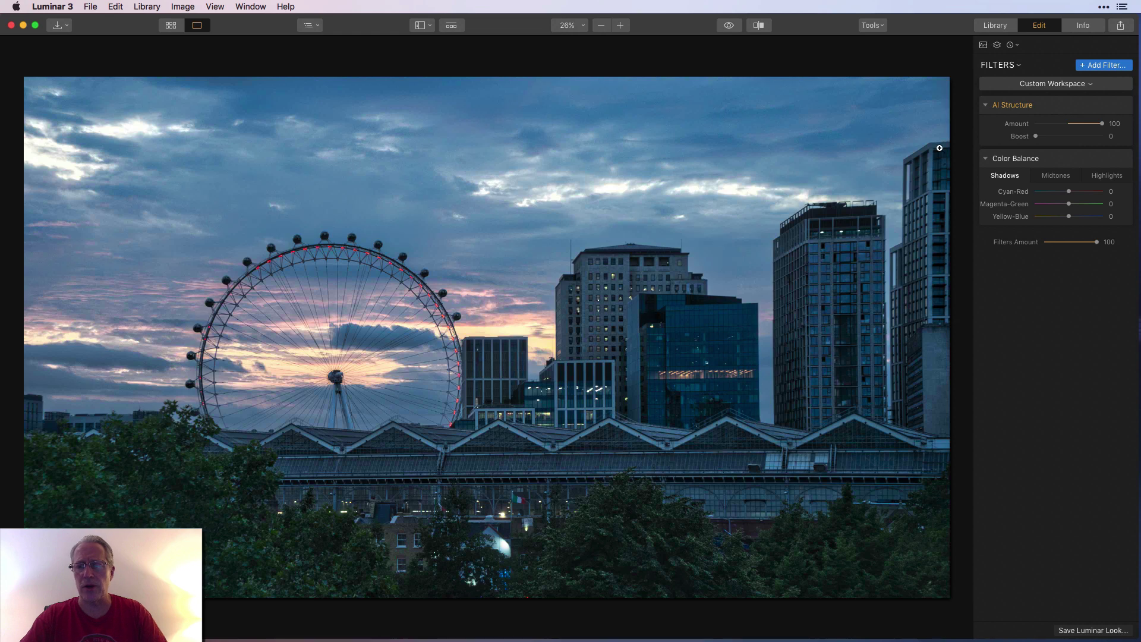
drag(1070, 192, 1081, 193)
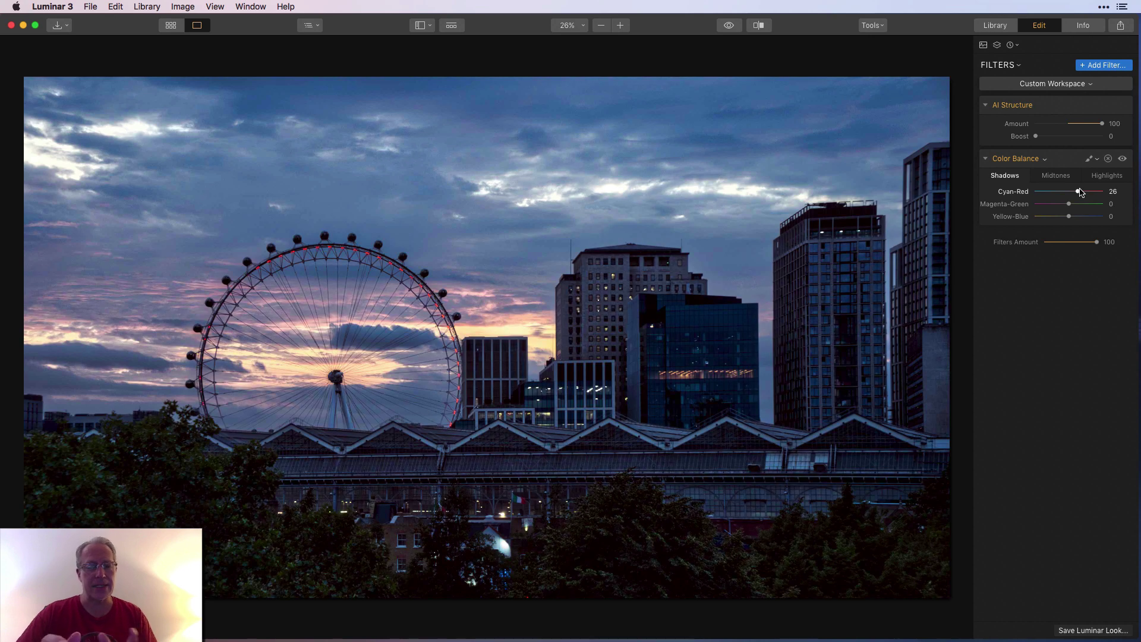
mouse_move(1082, 192)
mouse_down()
mouse_move(1092, 194)
mouse_move(1081, 193)
mouse_up()
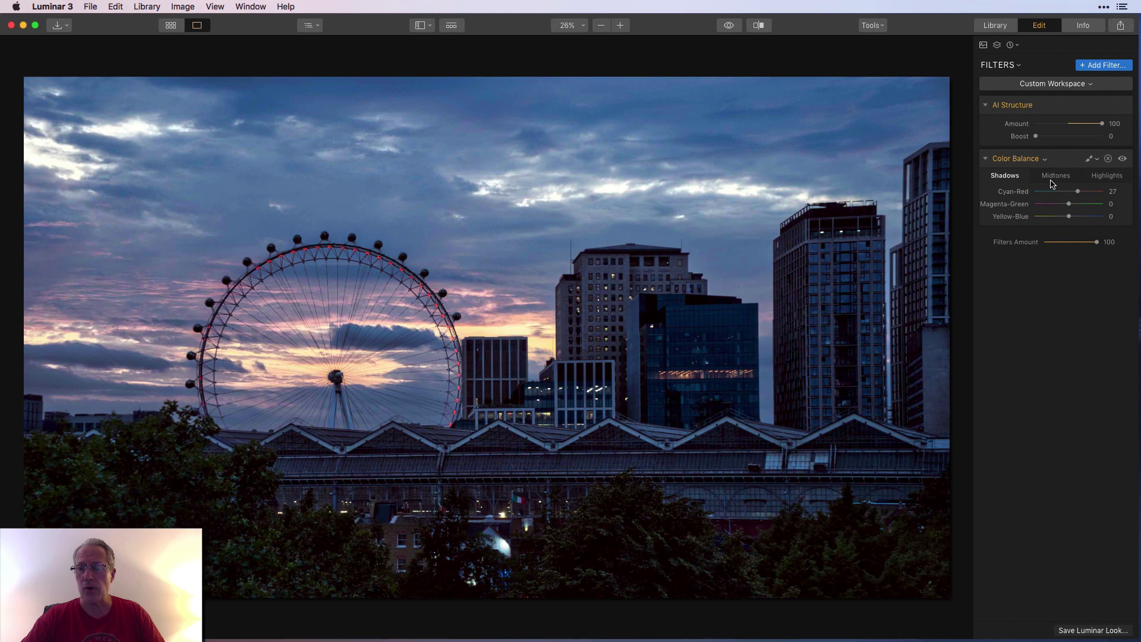
double_click(1014, 192)
Set the Color Balance highlights Cyan-Red to 66 and compare the photo with and without the adjustment.
click(1107, 176)
drag(1069, 191, 1096, 194)
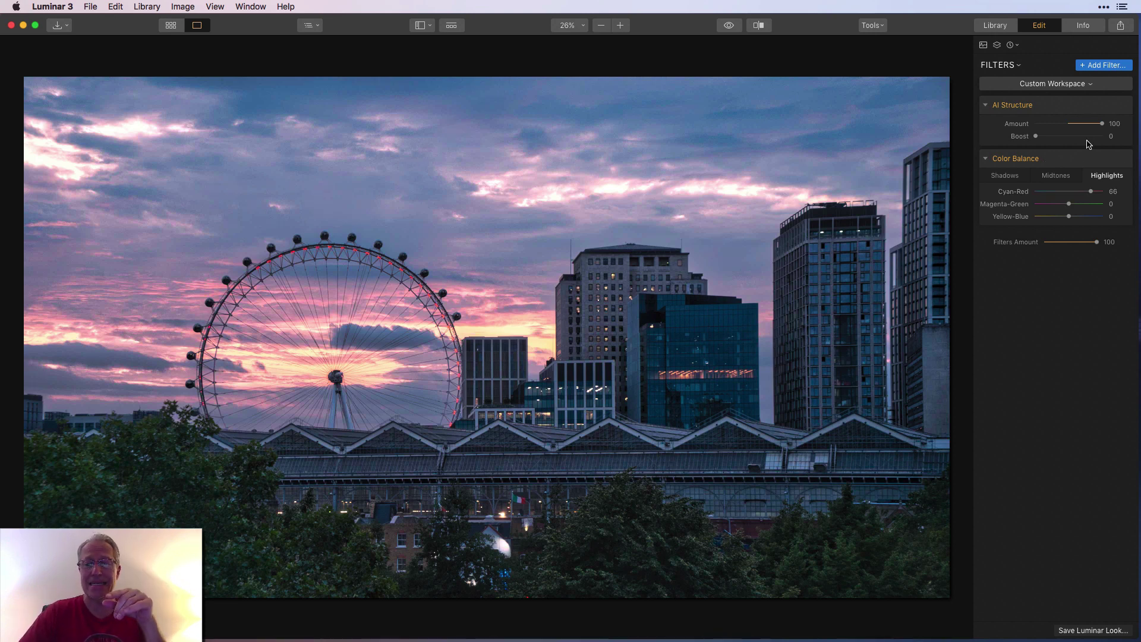
click(1123, 160)
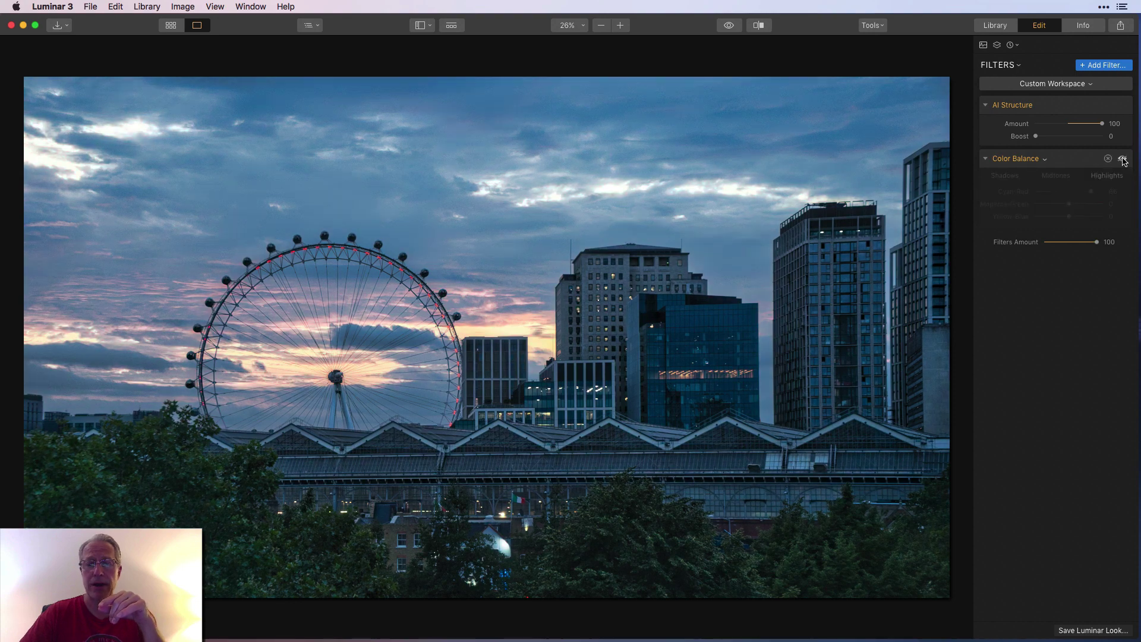
click(729, 26)
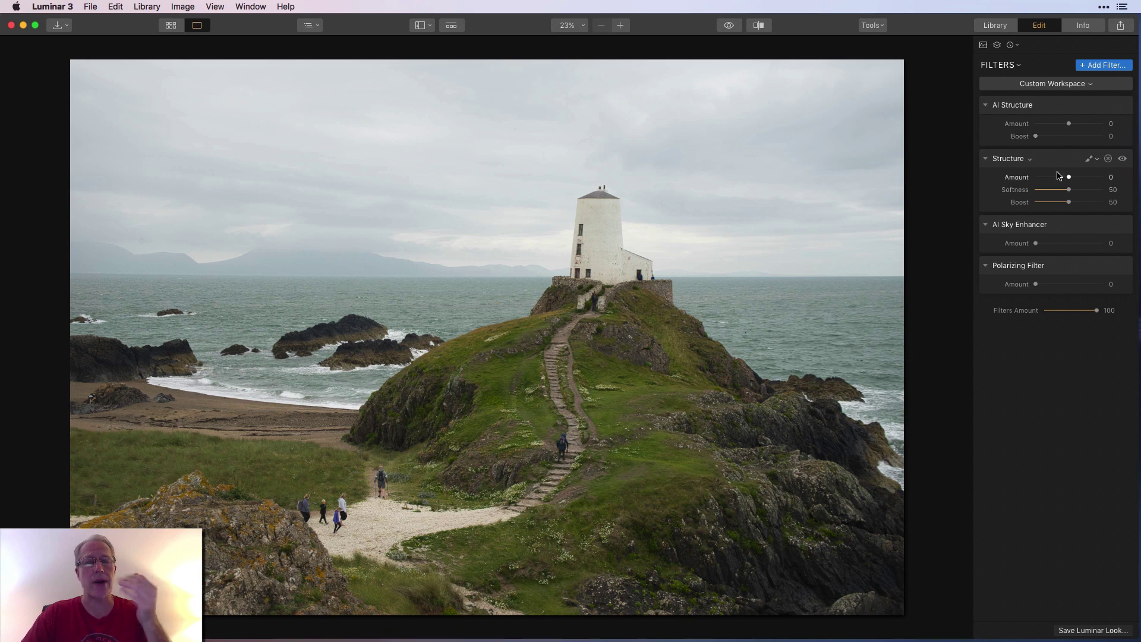
Set the AI Structure Amount to 100 on the lighthouse photo and compare it repeatedly with the original.
drag(1069, 124, 1126, 119)
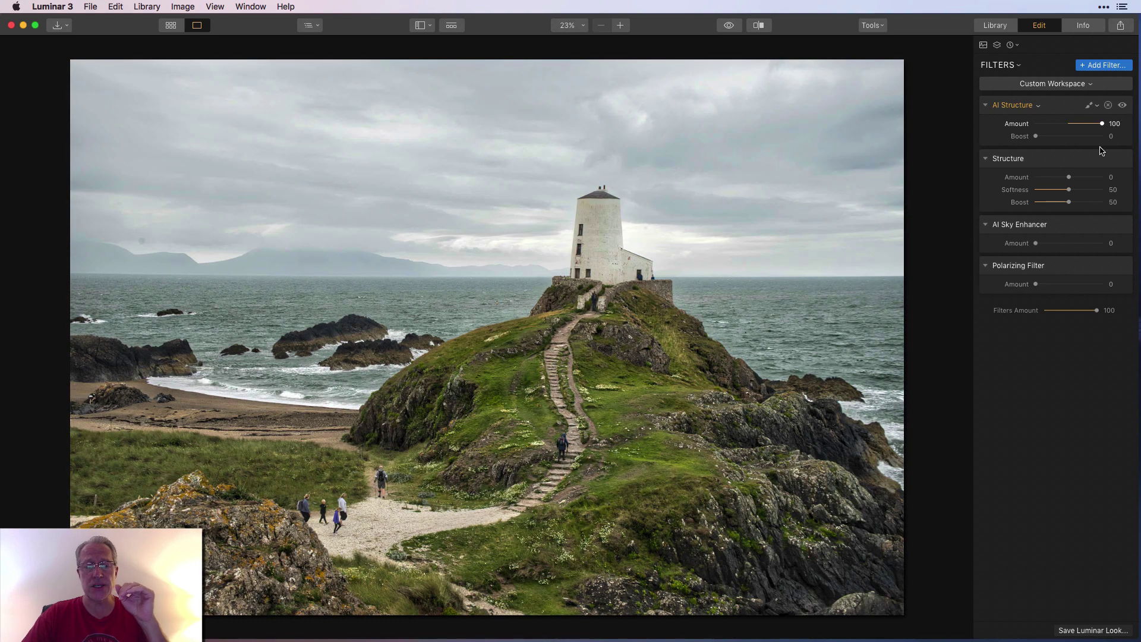
click(730, 25)
click(731, 26)
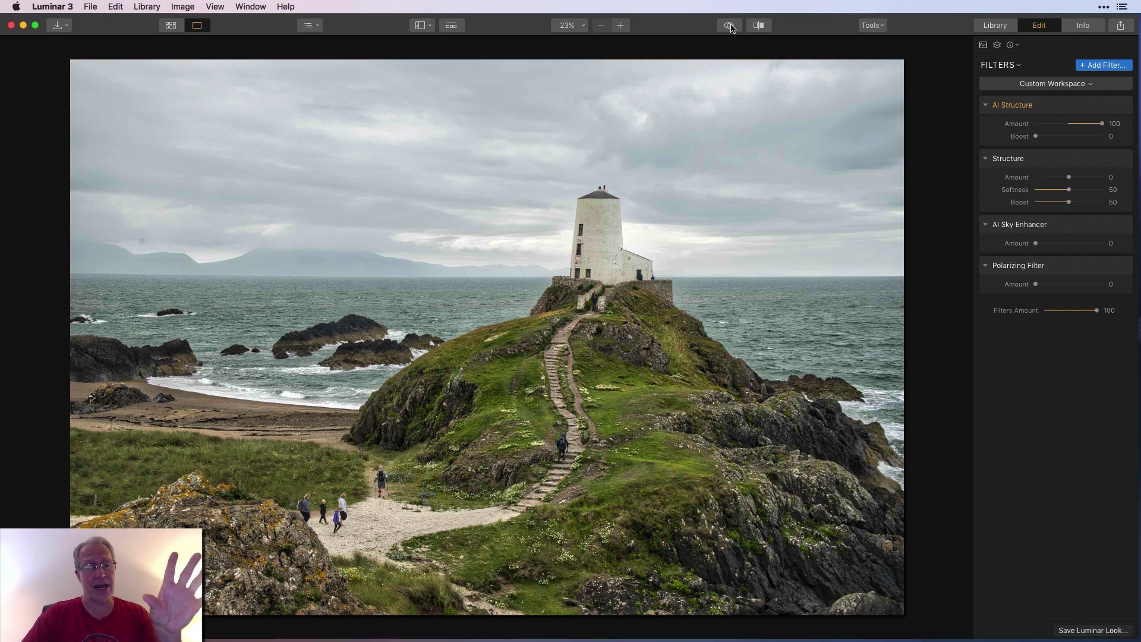
click(730, 25)
click(730, 26)
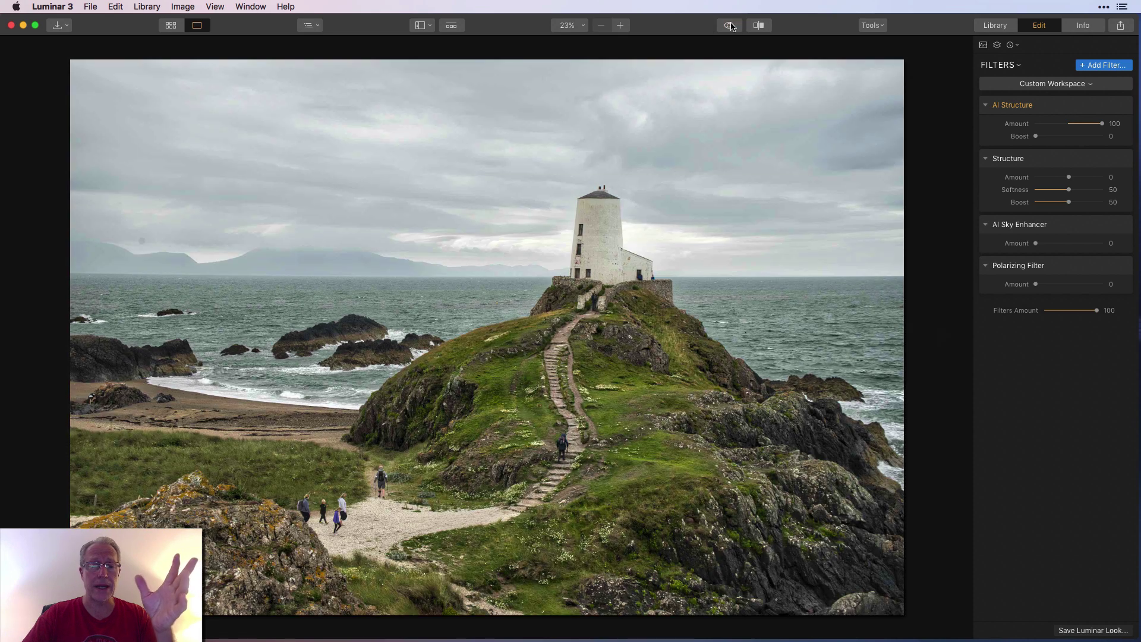
click(730, 25)
click(730, 25)
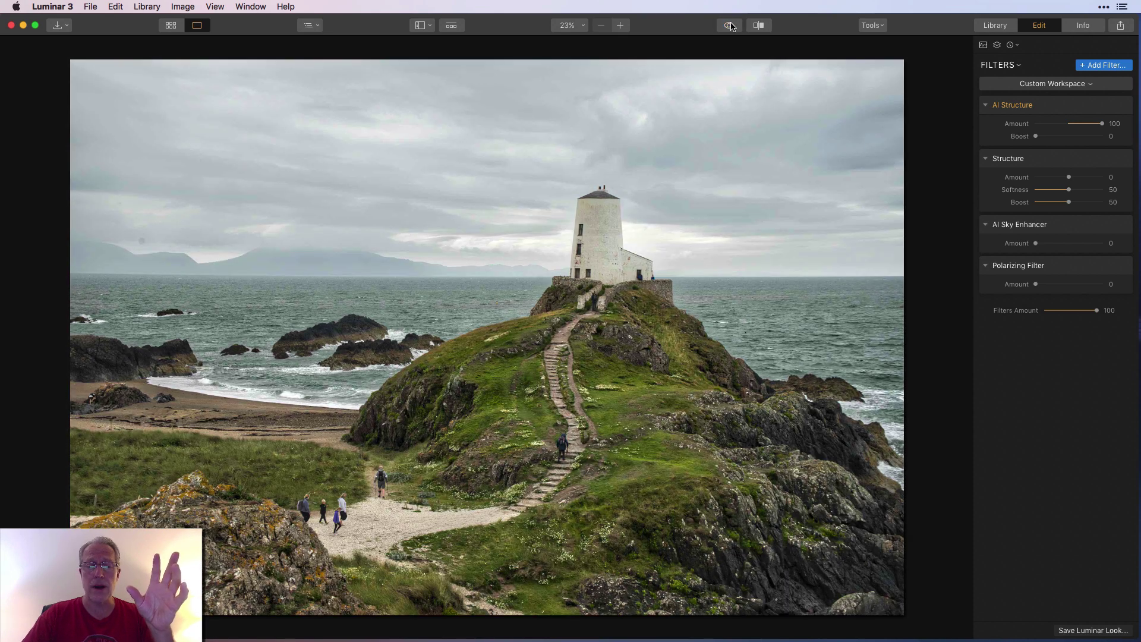
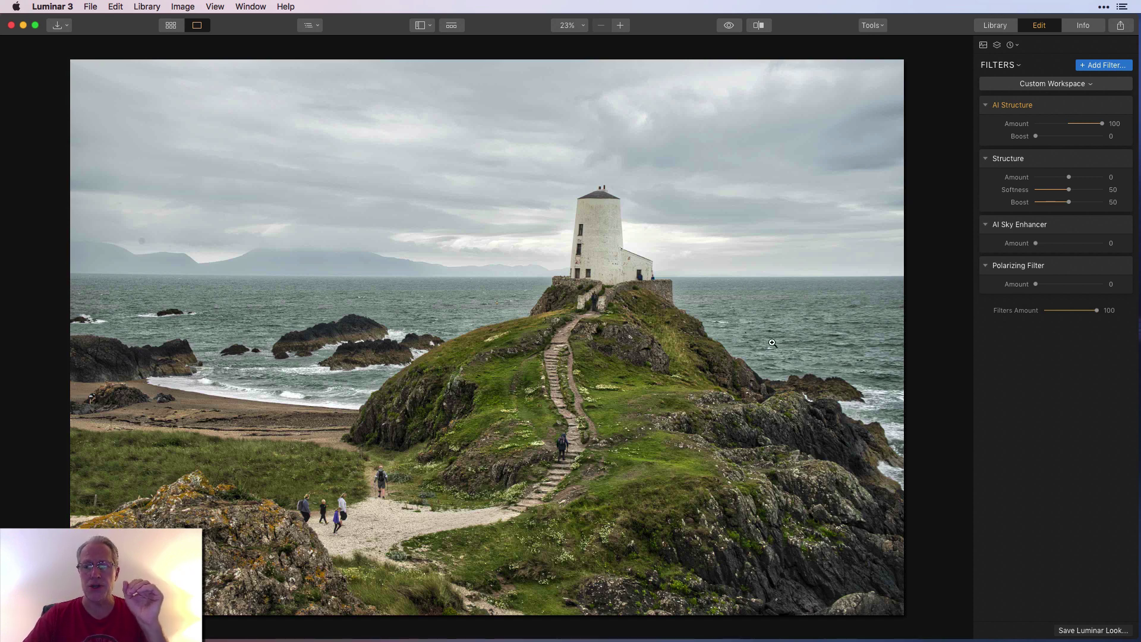
Hide the AI Structure effect and set the regular Structure filter's Amount to 100.
click(1123, 105)
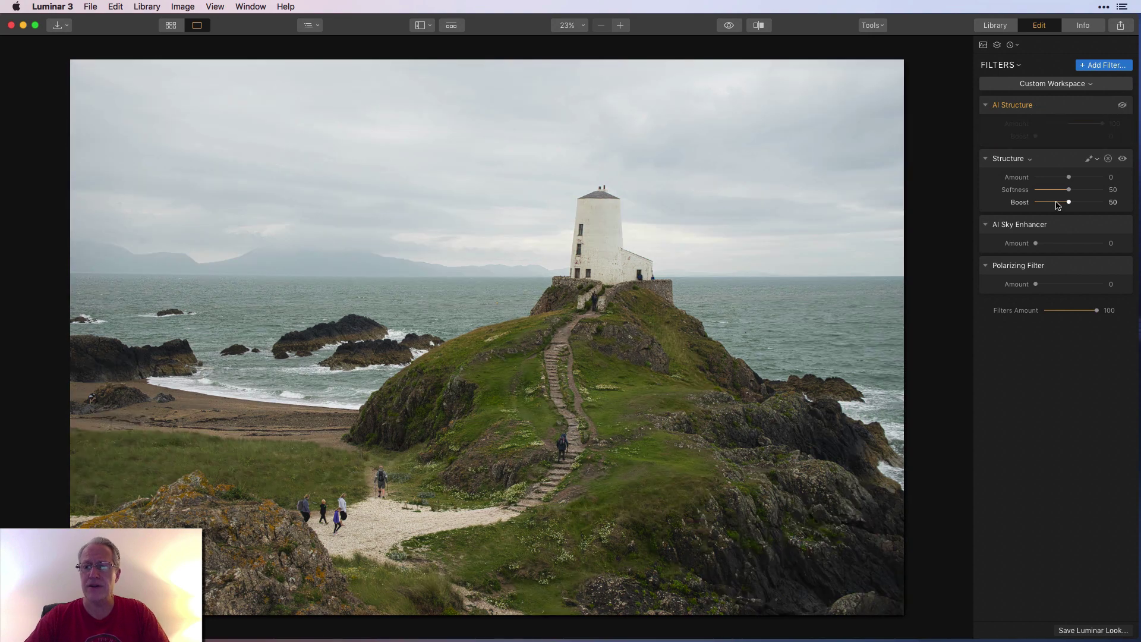
drag(1069, 177, 1126, 176)
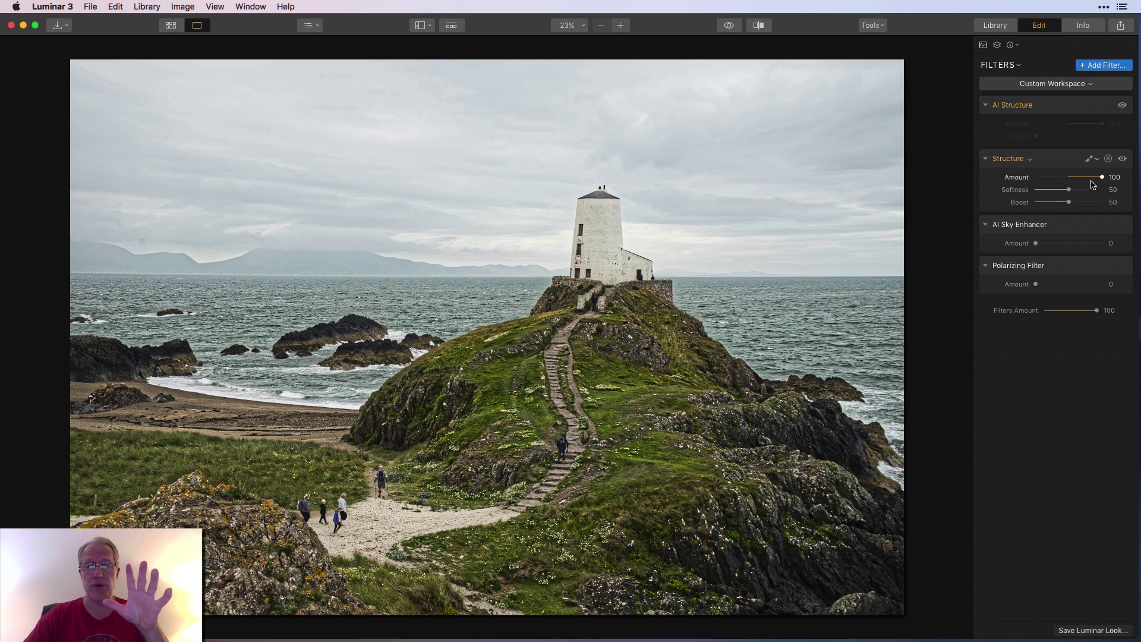
Reset the Structure filter and set its Boost to 0 and Amount to 100.
click(1014, 160)
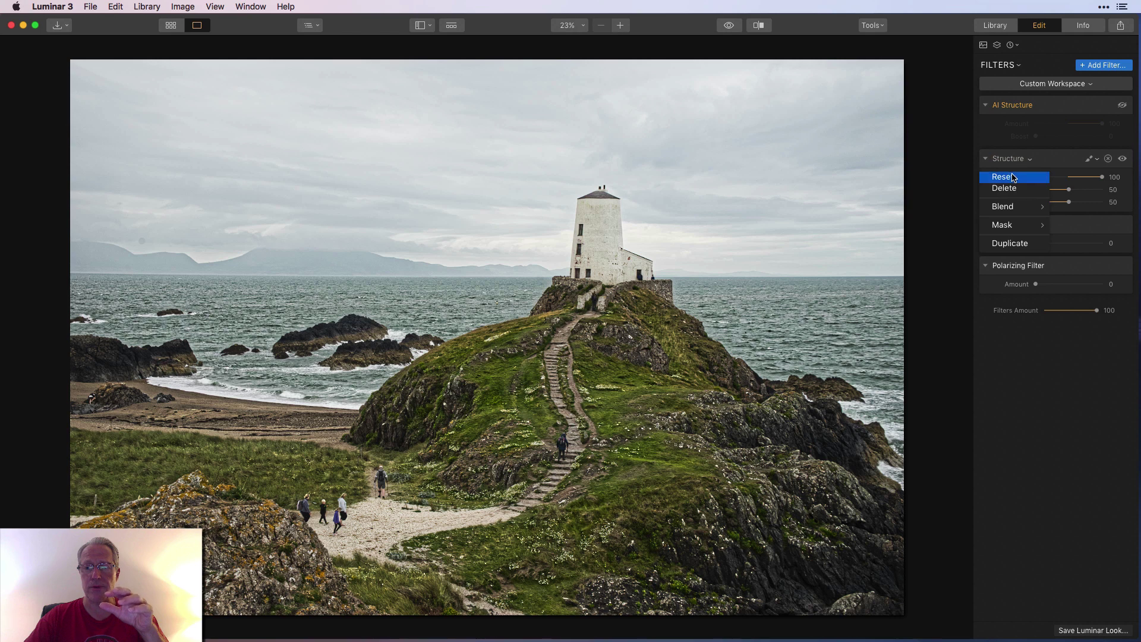
click(1016, 176)
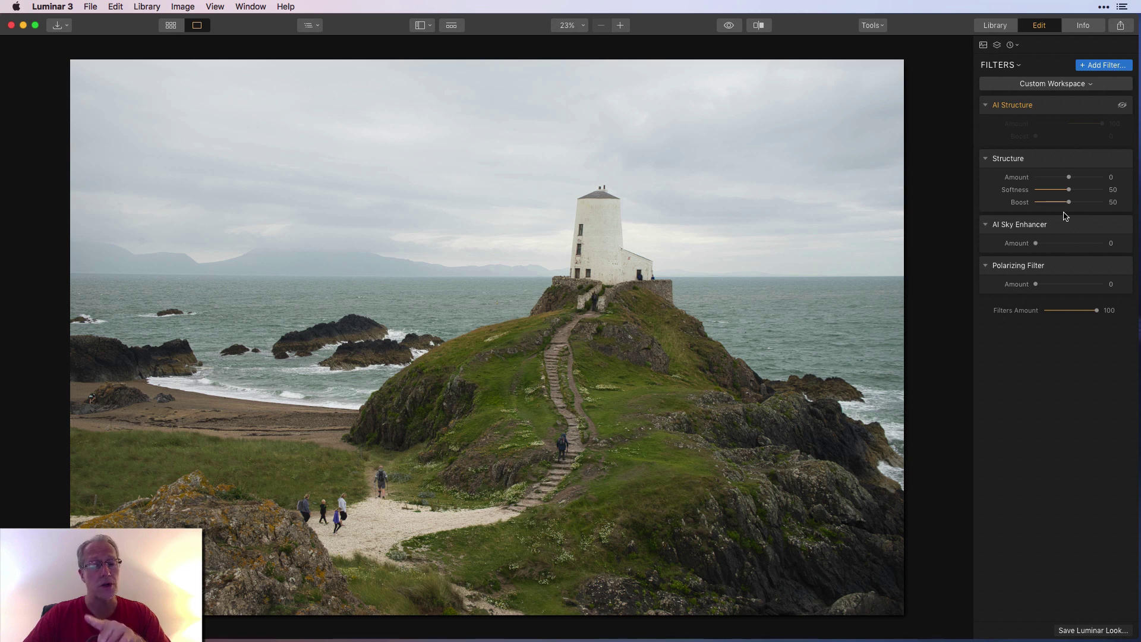
drag(1068, 203, 989, 206)
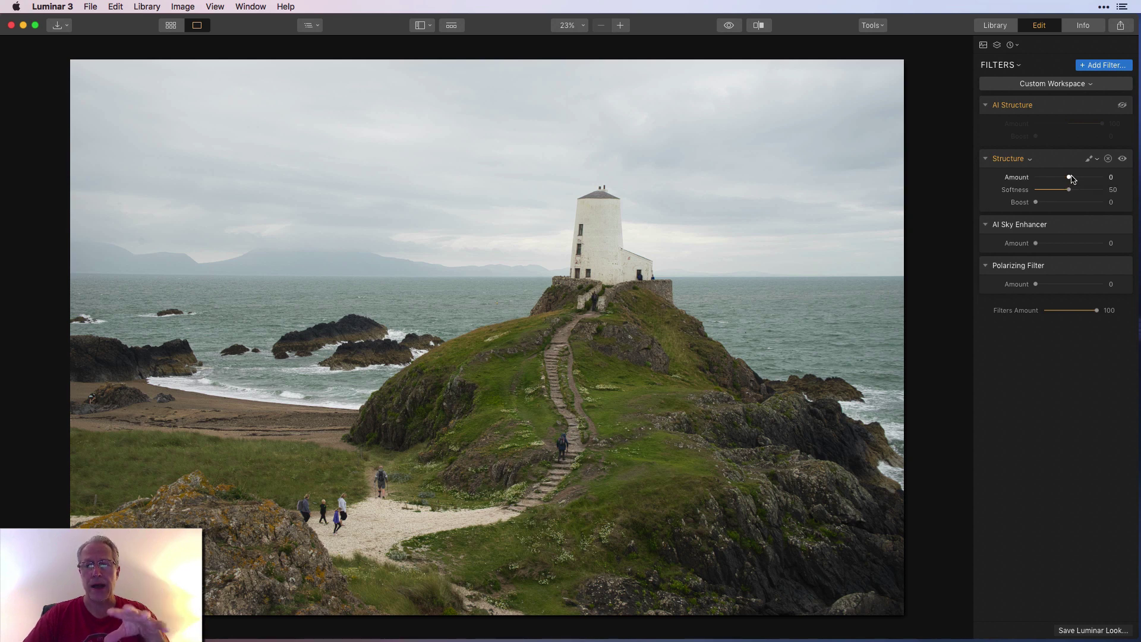
drag(1070, 179, 1120, 176)
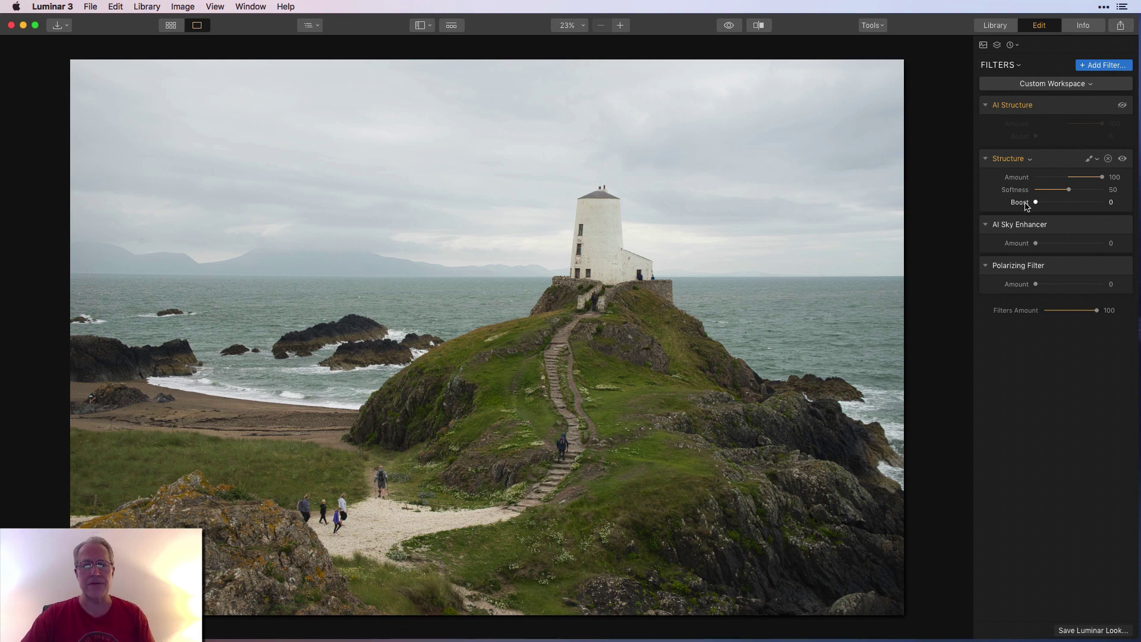
Switch the Structure filter's Boost between its default 50 and 0 at full Amount, and return it to the default.
double_click(1029, 207)
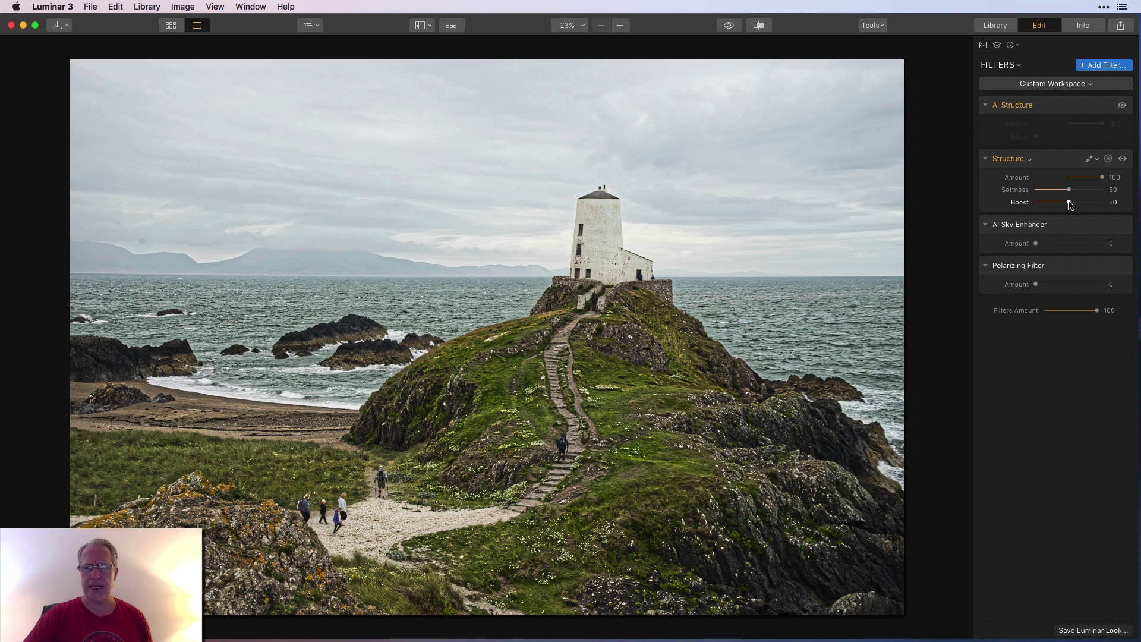
drag(1068, 202, 1000, 207)
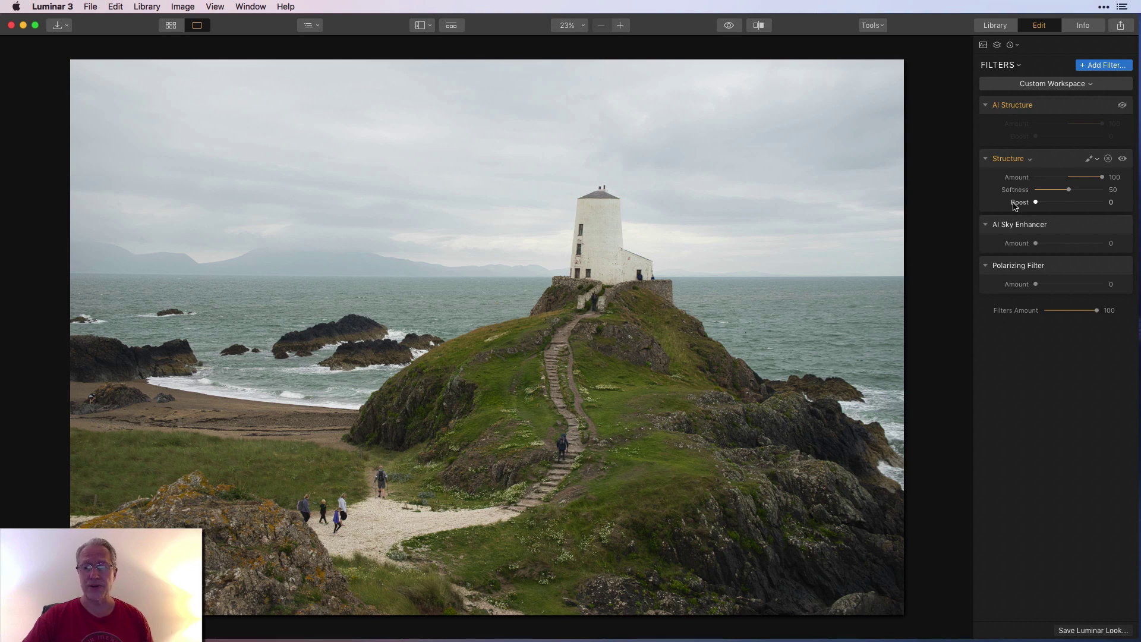
double_click(1017, 204)
Test the Structure filter at Amount 100 with Boost 0, and restore the Boost to its default 50.
double_click(1029, 180)
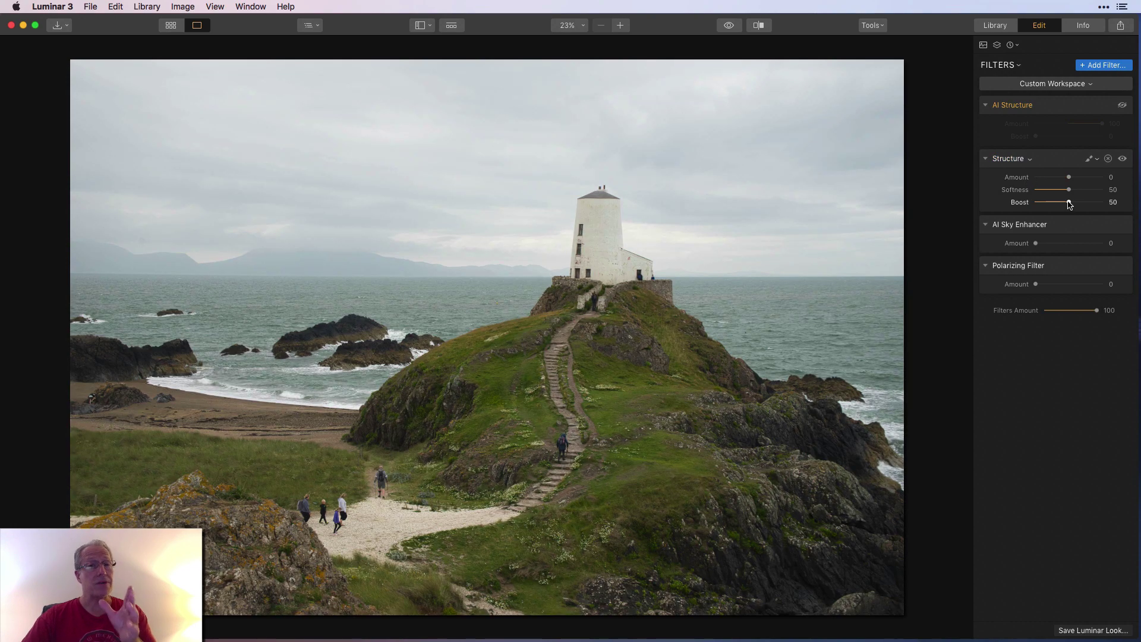
drag(1071, 204, 986, 205)
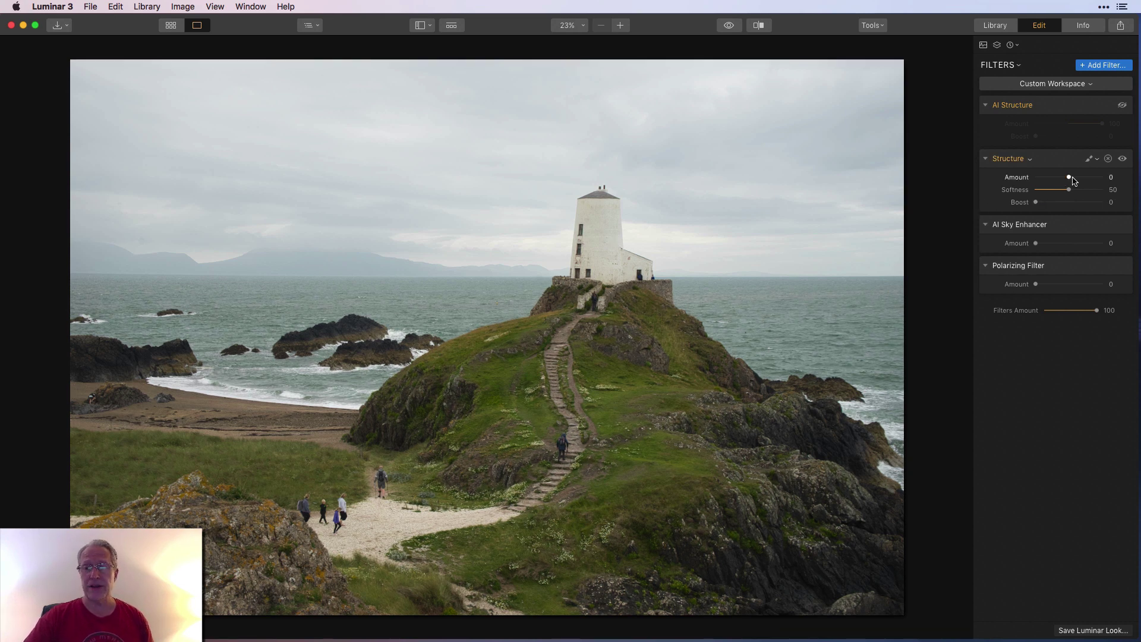
drag(1069, 177, 1140, 171)
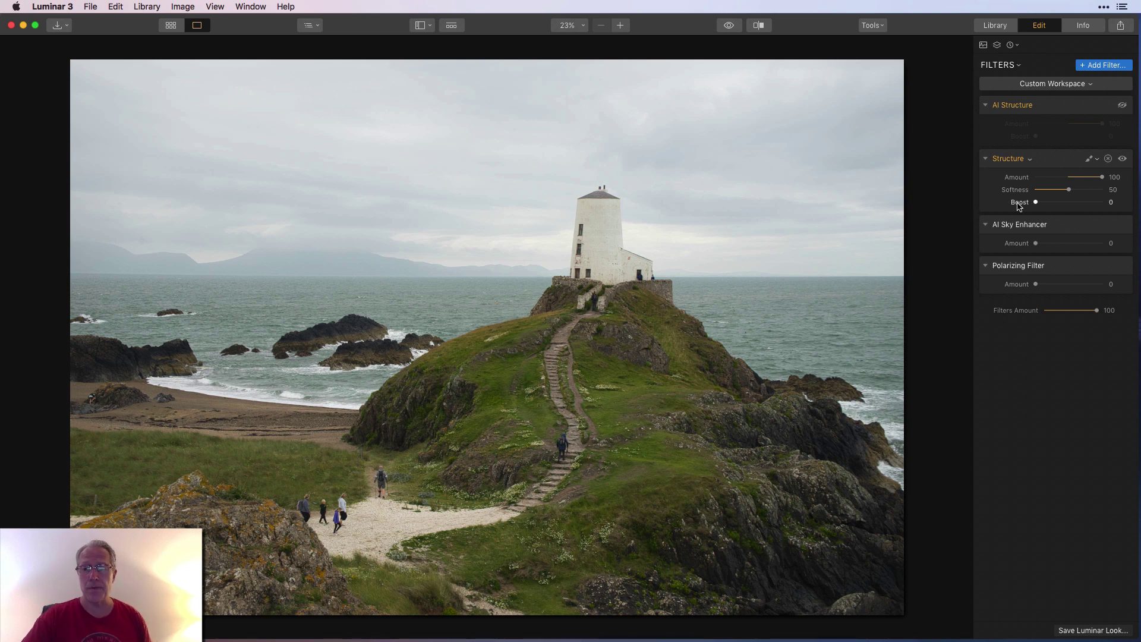
double_click(1021, 204)
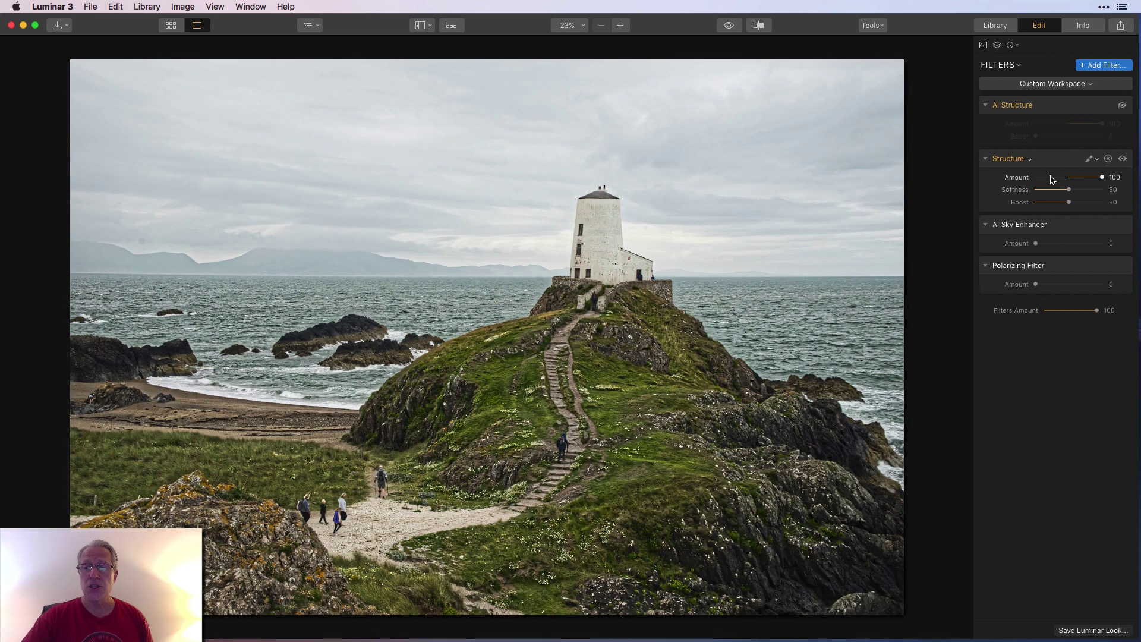
Reset the Structure filter and set its Amount to 100 with the default Softness and Boost.
click(1018, 160)
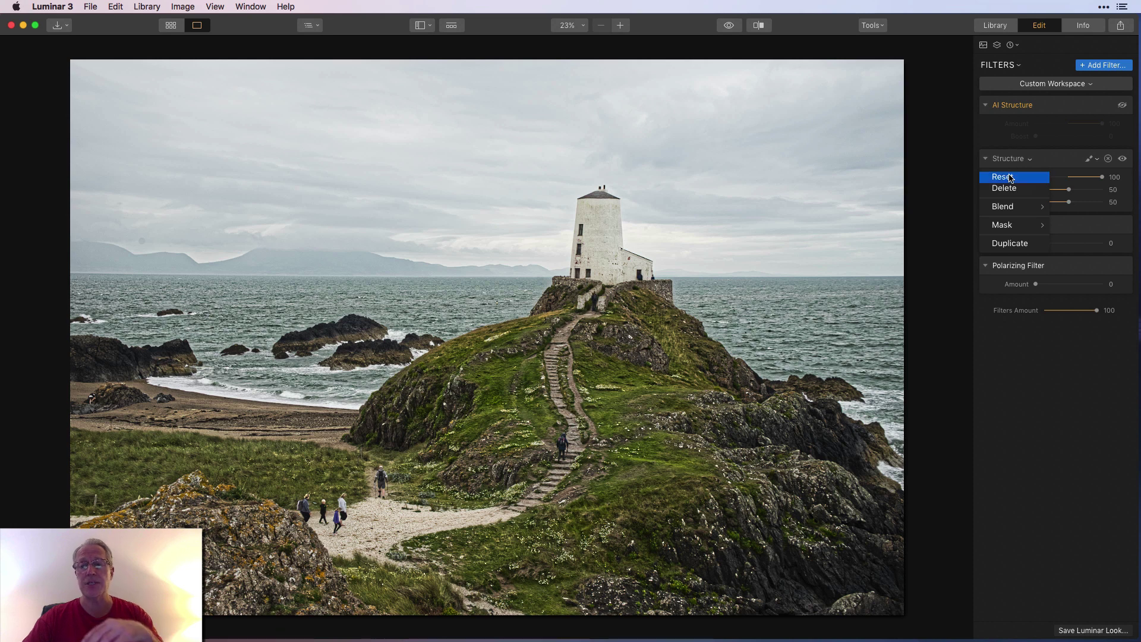
click(1011, 178)
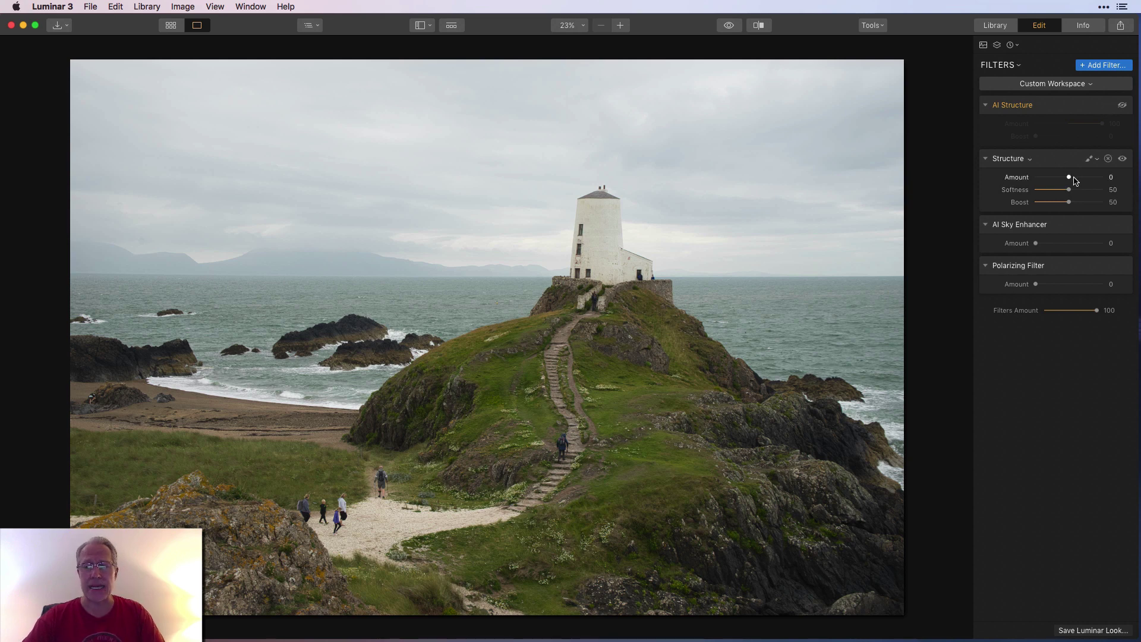
drag(1069, 178, 1124, 178)
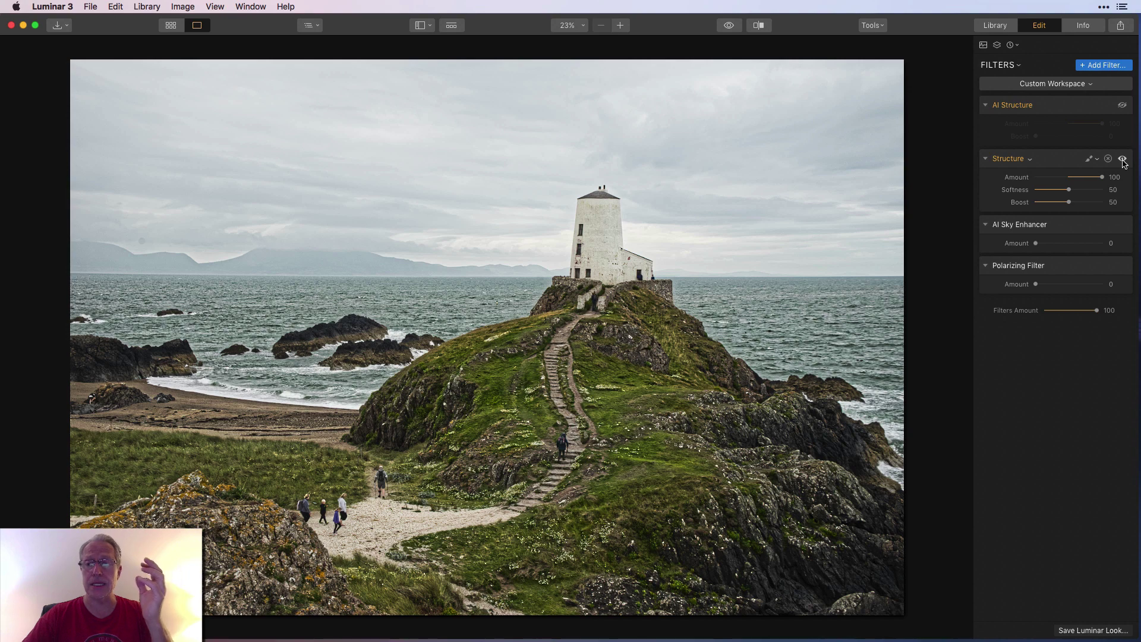
Show and hide the Structure and AI Structure effects one at a time to compare them, leaving only AI Structure on.
click(1123, 159)
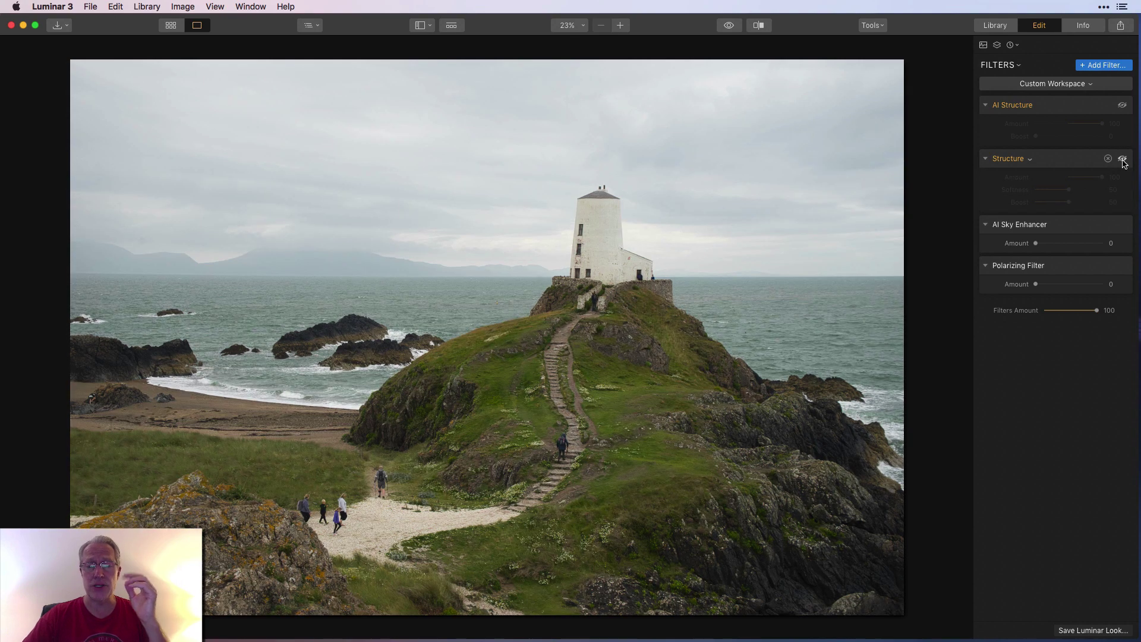
click(1123, 106)
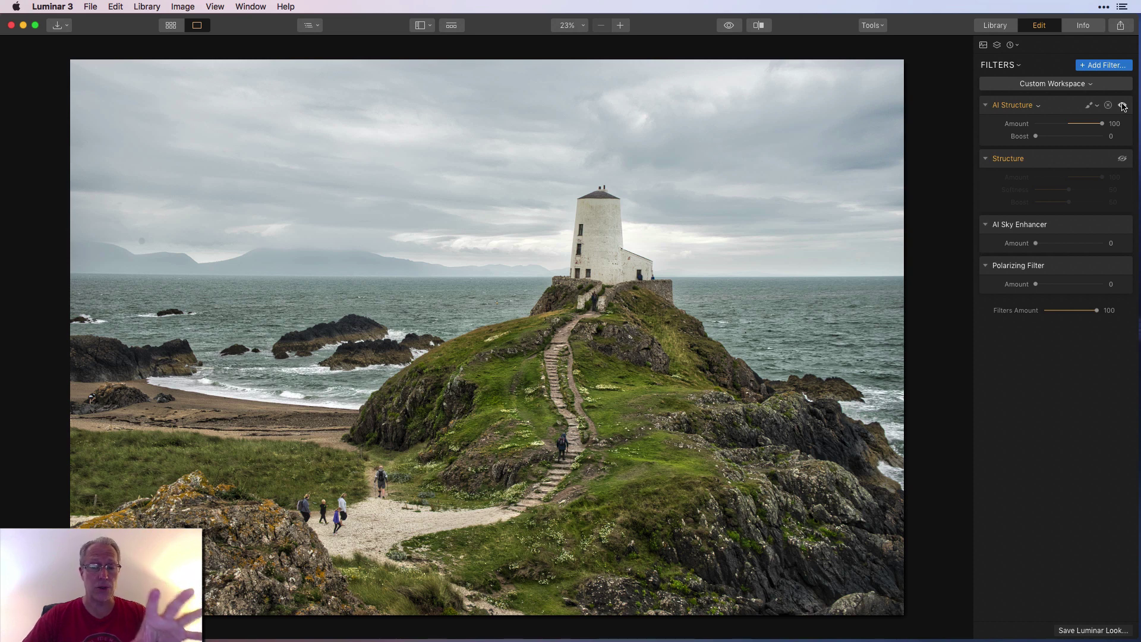
click(1123, 106)
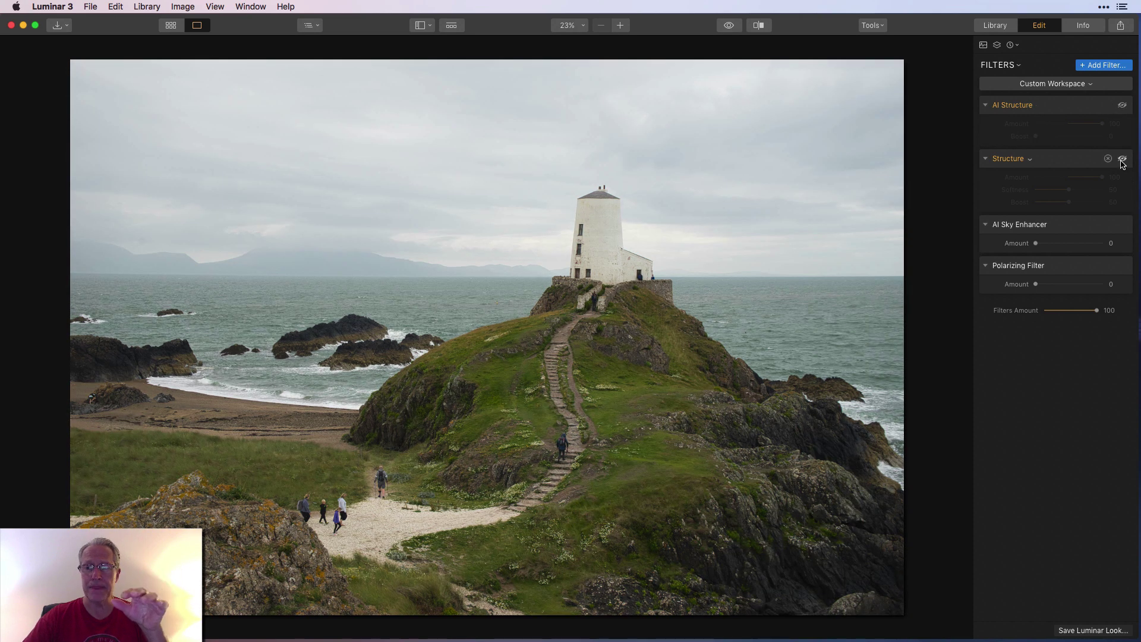
click(1122, 159)
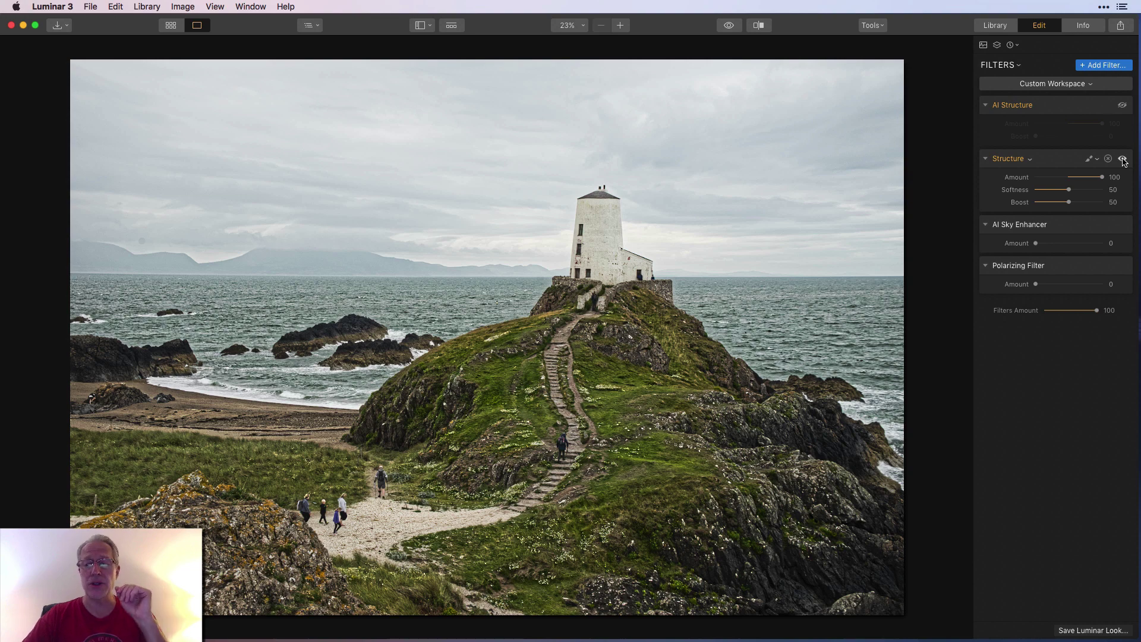
click(1123, 159)
click(1123, 105)
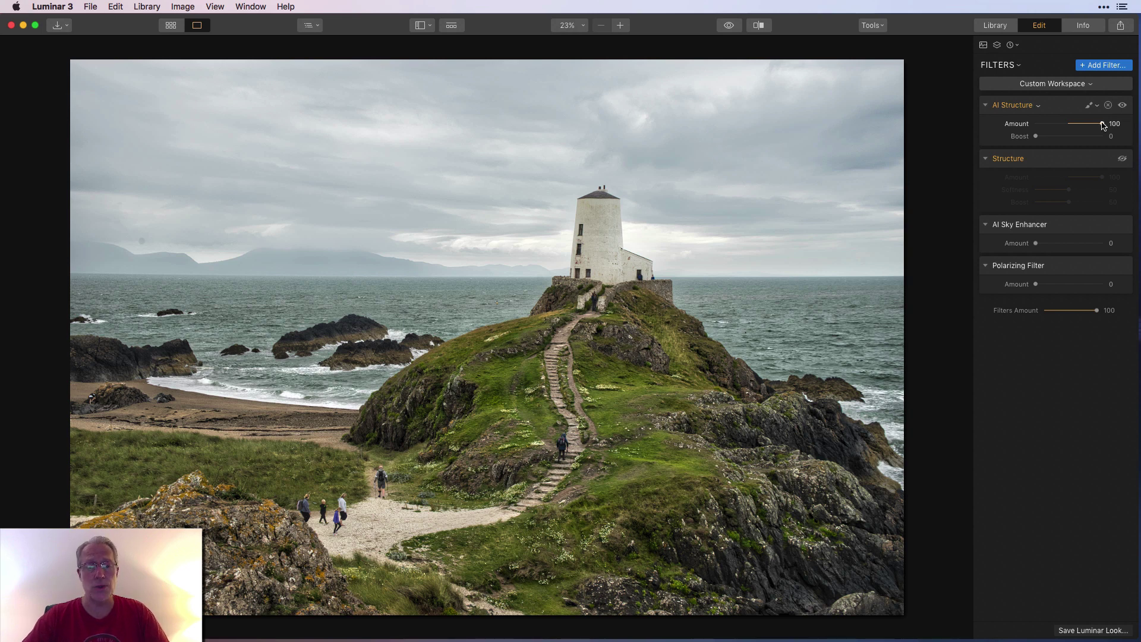
Set the filter Amounts on the lighthouse photo: AI Structure 70, AI Sky Enhancer 91 and Polarizing Filter 80.
drag(1102, 124, 1092, 126)
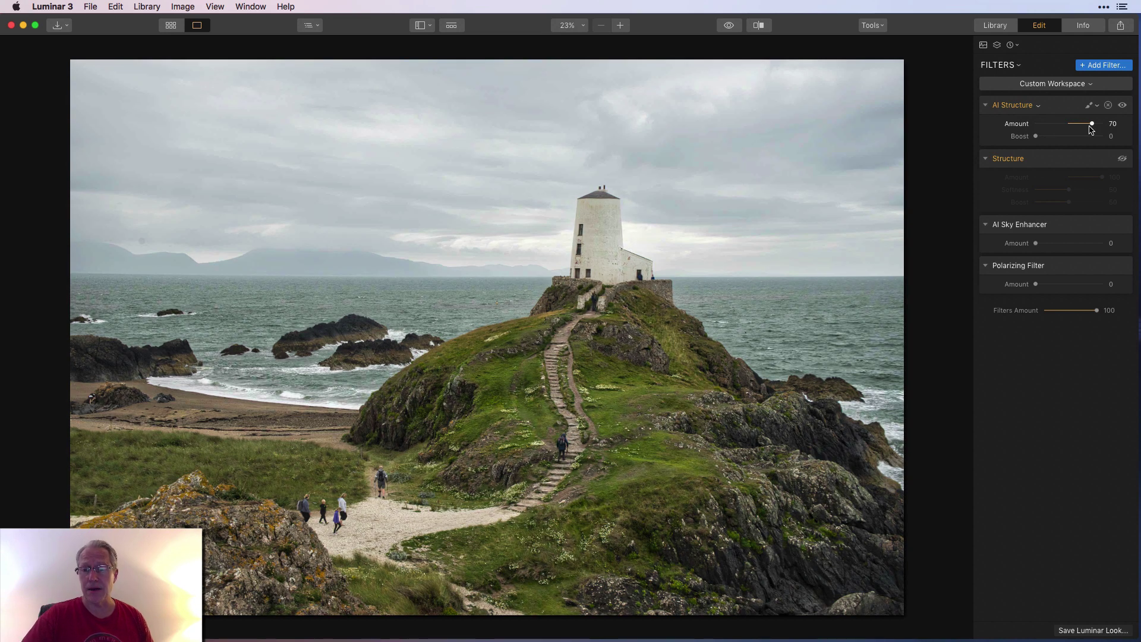
drag(1036, 243, 1098, 243)
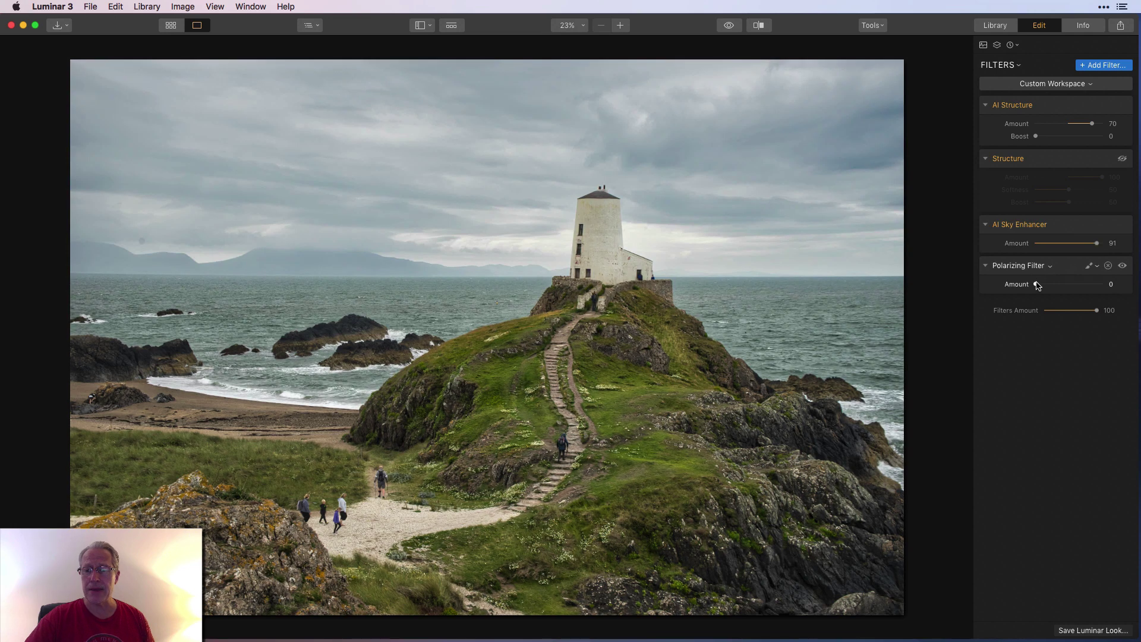
drag(1036, 284, 1099, 283)
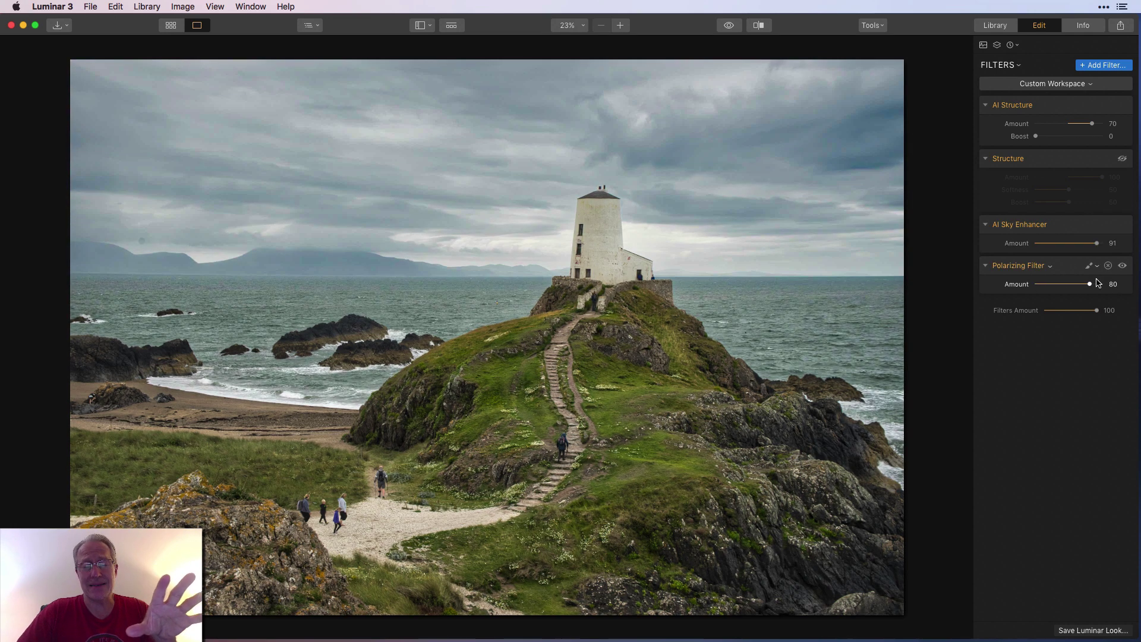
Compare the edited lighthouse photo with the original, and view it repeatedly with and without the AI Structure effect.
click(729, 26)
click(729, 26)
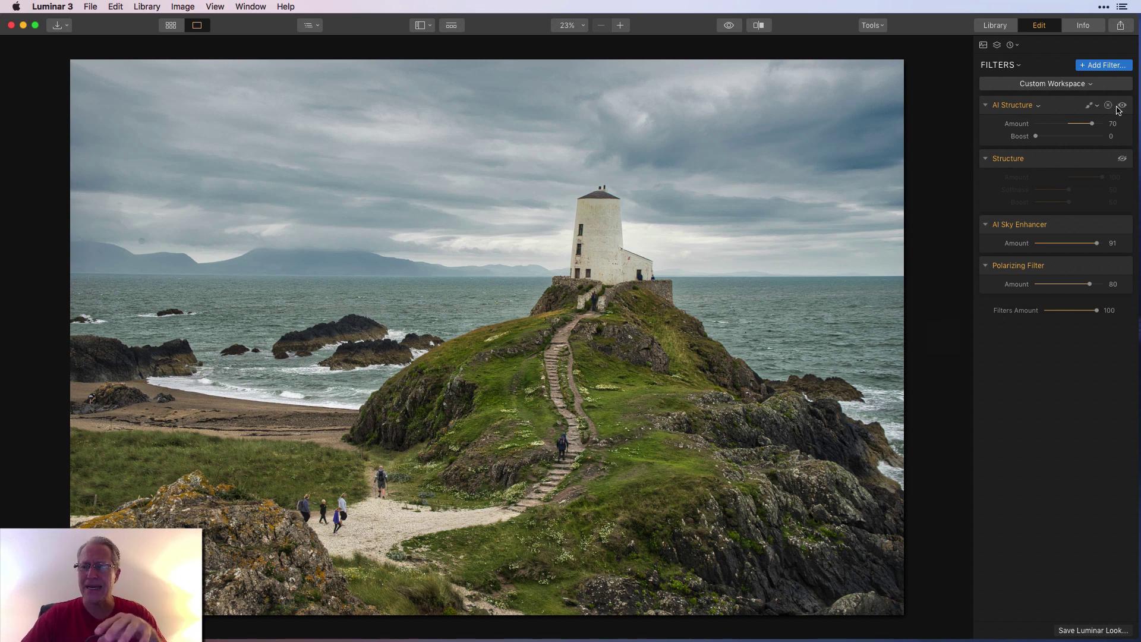
click(1122, 106)
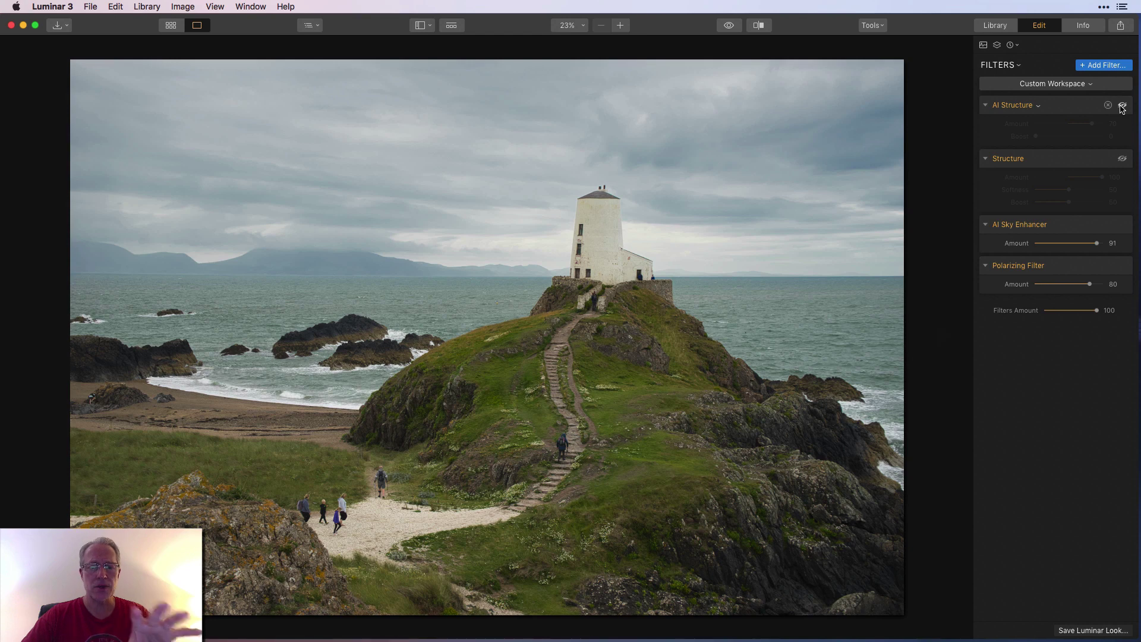
click(1122, 106)
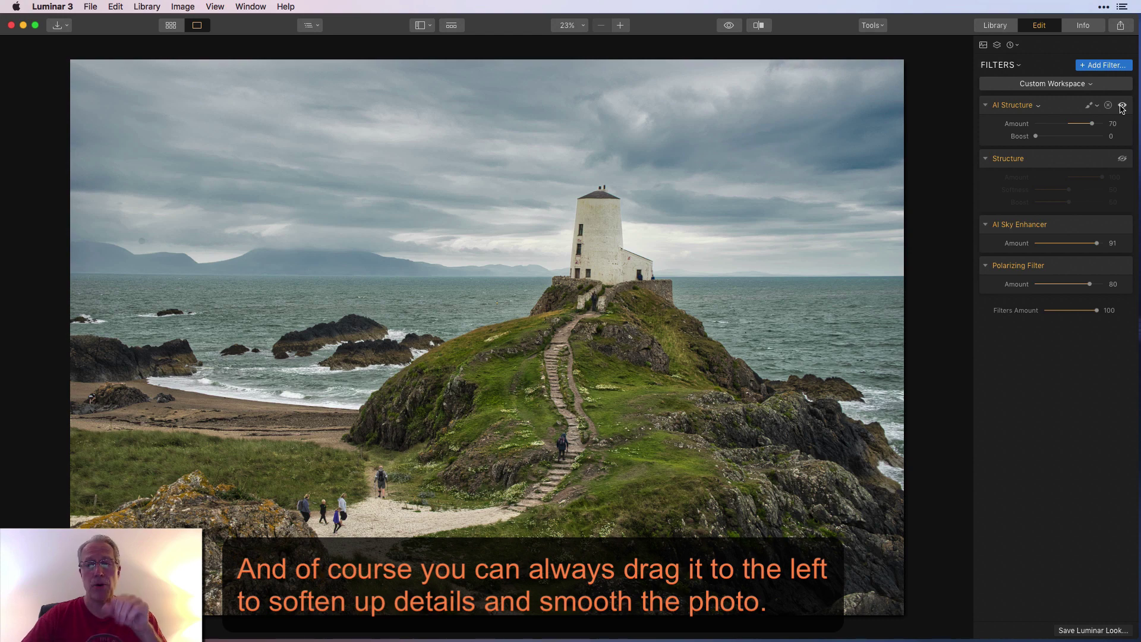
click(1123, 106)
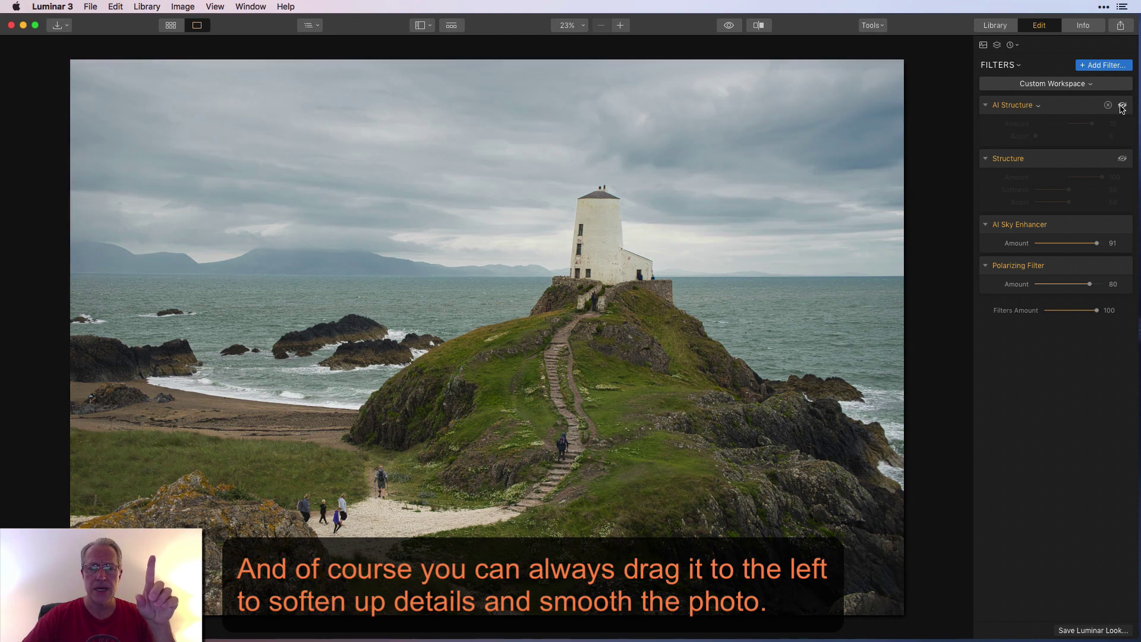
click(1122, 106)
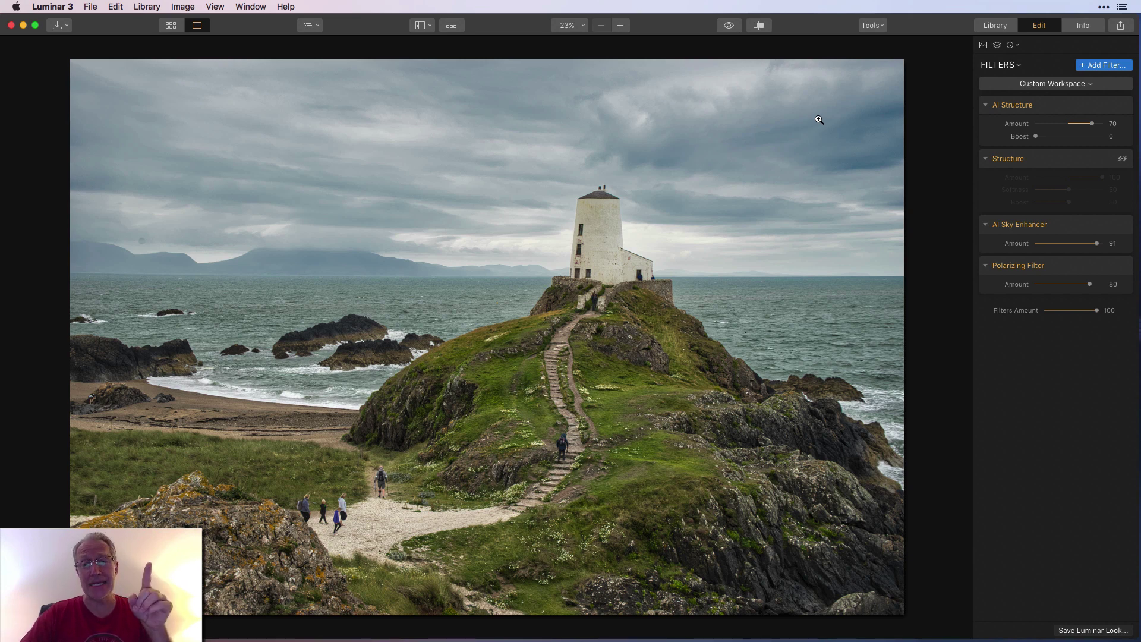
Set the AI Structure Amount to 100 on the next photo, the lakeside selfie, and compare it repeatedly with the original.
key(Right)
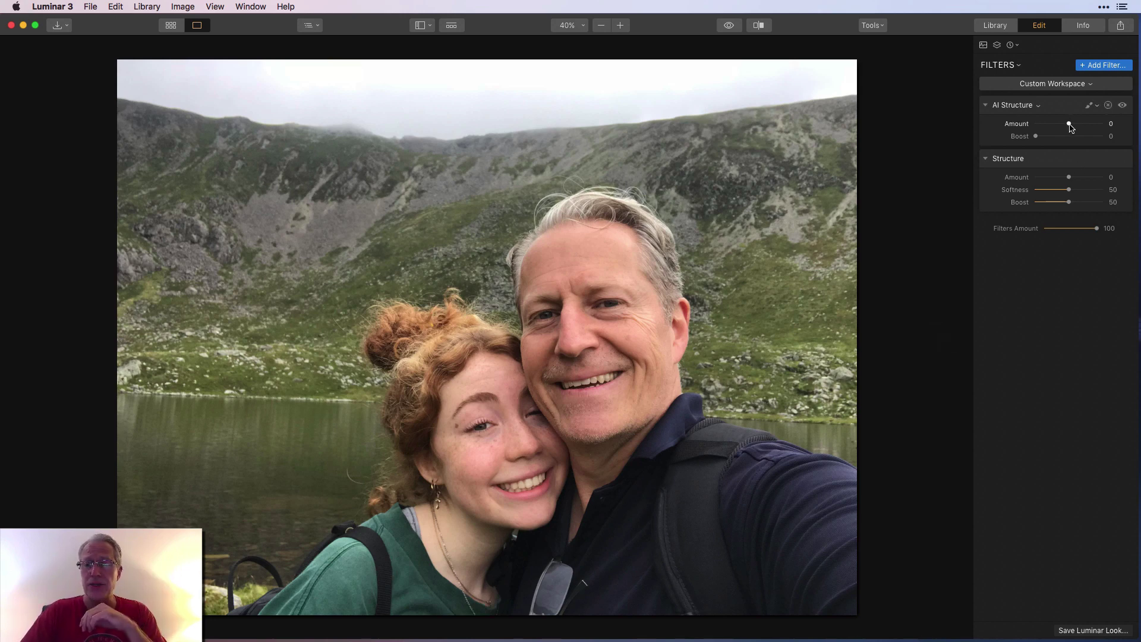
drag(1069, 124, 1112, 118)
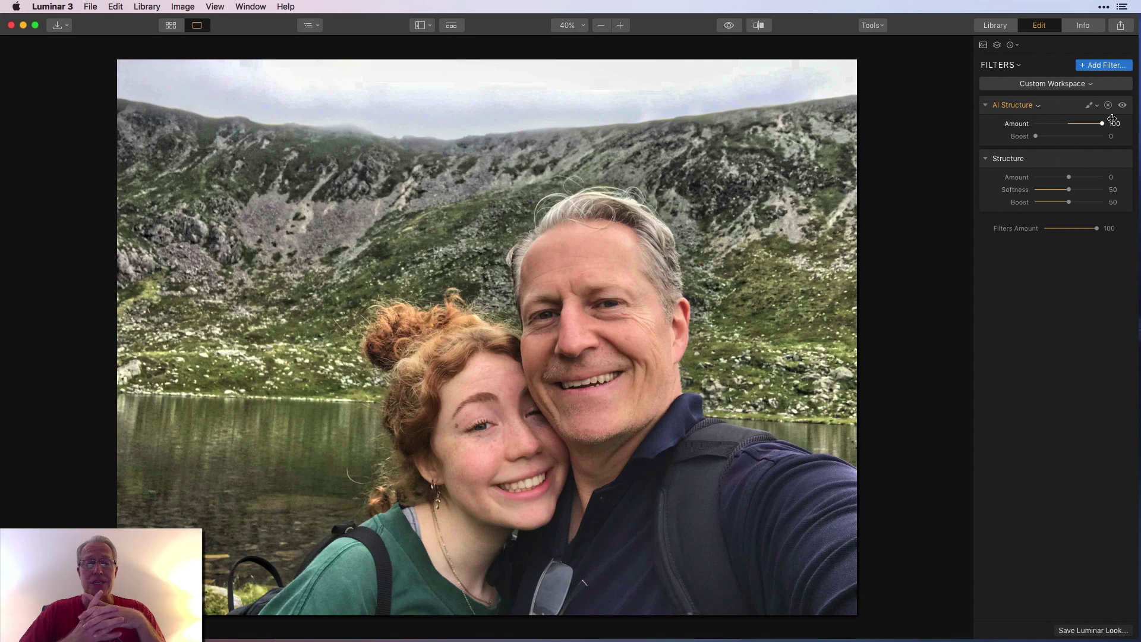
click(730, 26)
click(729, 26)
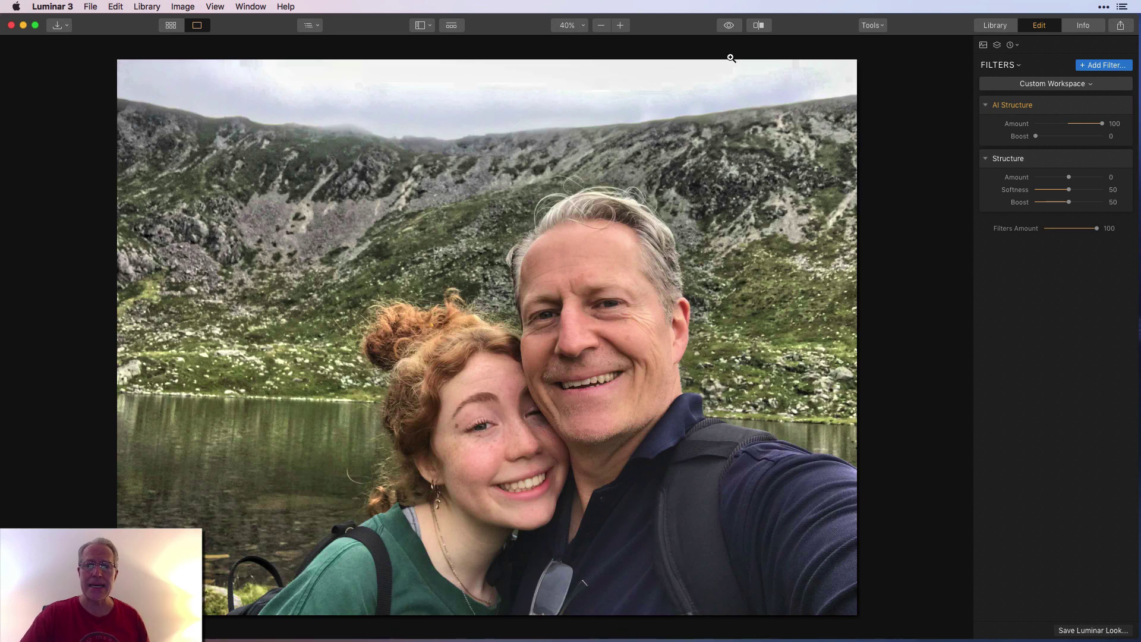
click(729, 26)
click(730, 26)
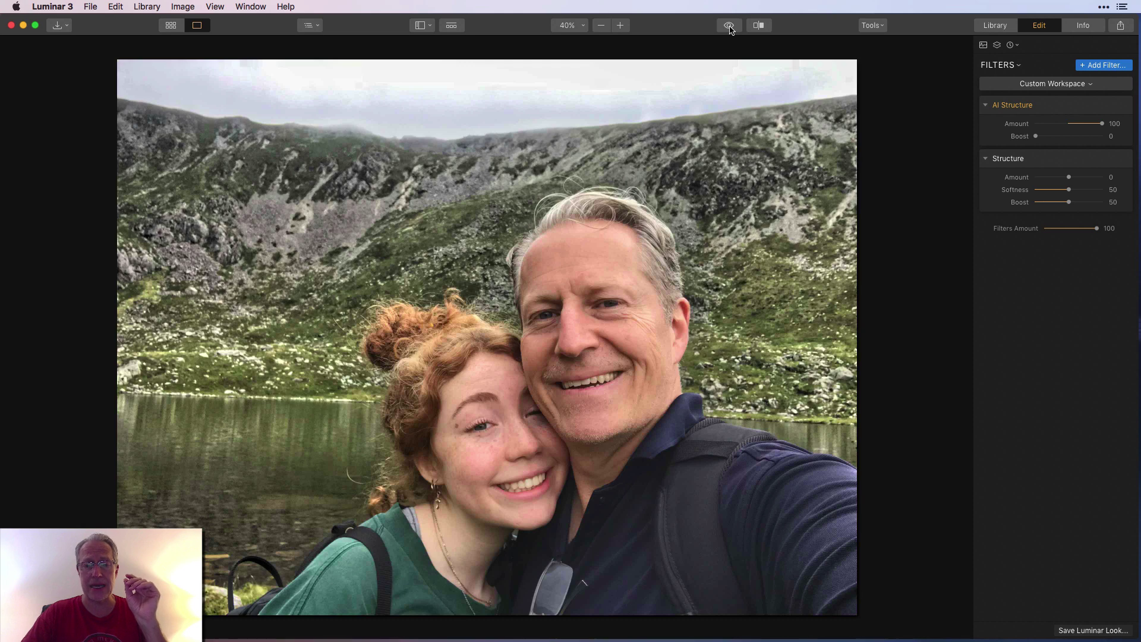
click(729, 25)
click(729, 25)
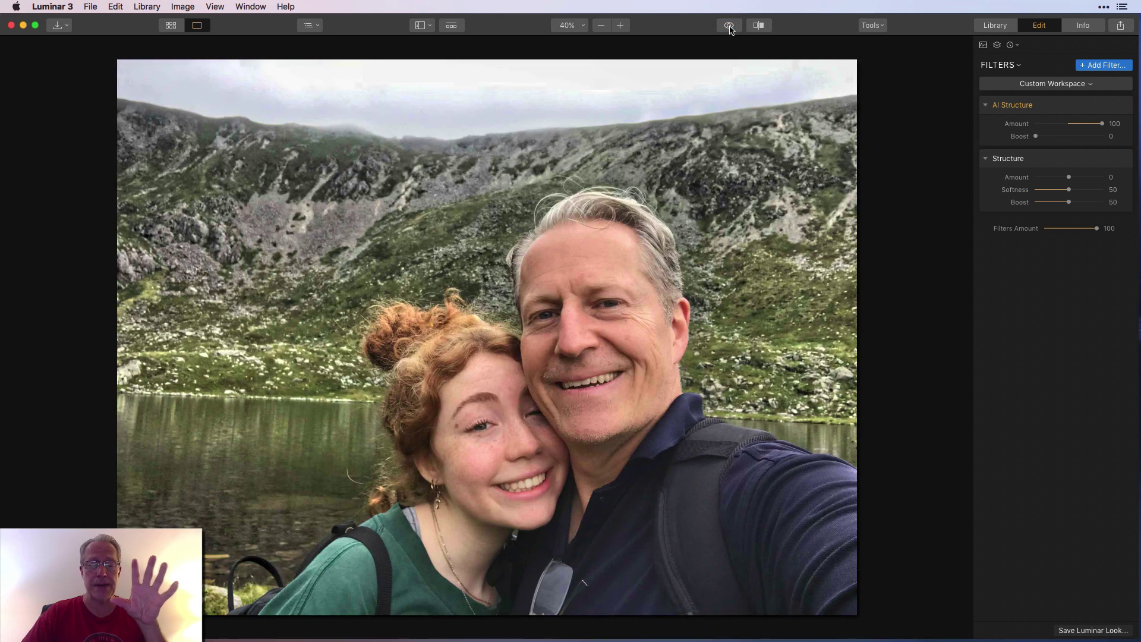
Hide the AI Structure effect on the selfie and set the regular Structure filter's Amount to 100.
click(1123, 105)
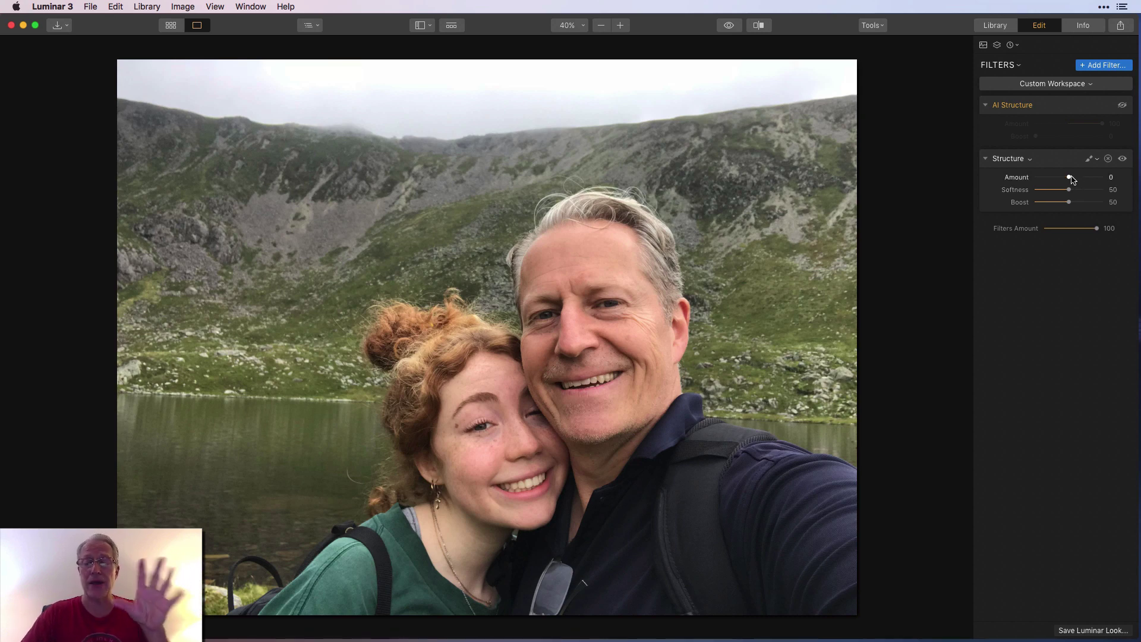
drag(1070, 177, 1120, 173)
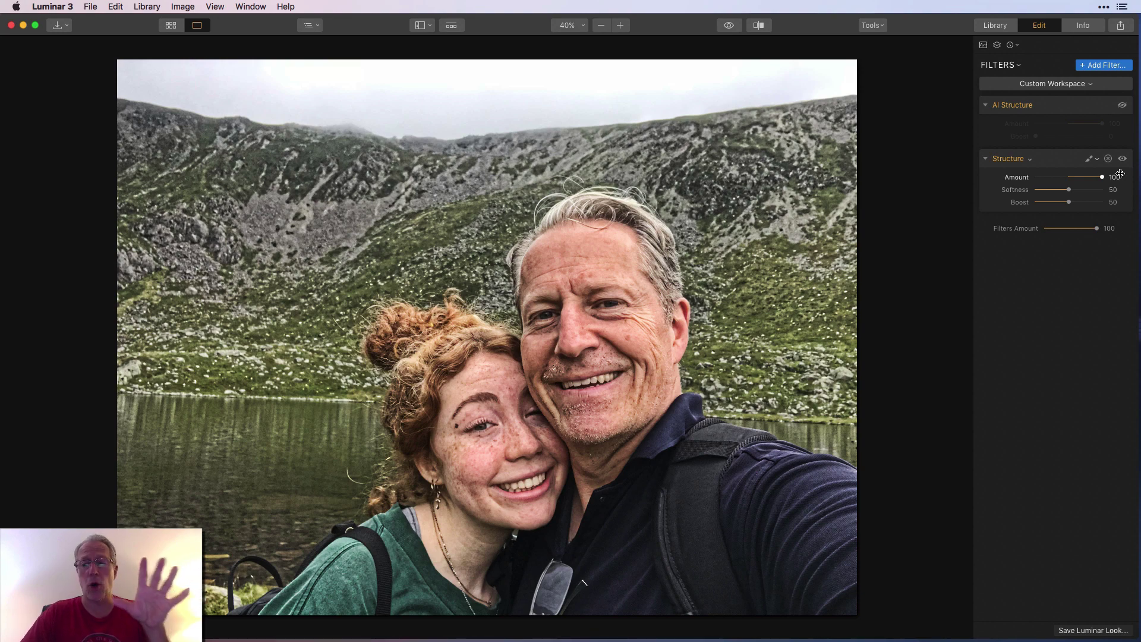
View the selfie with and without the Structure effect, and turn AI Structure back on in its place.
click(1123, 158)
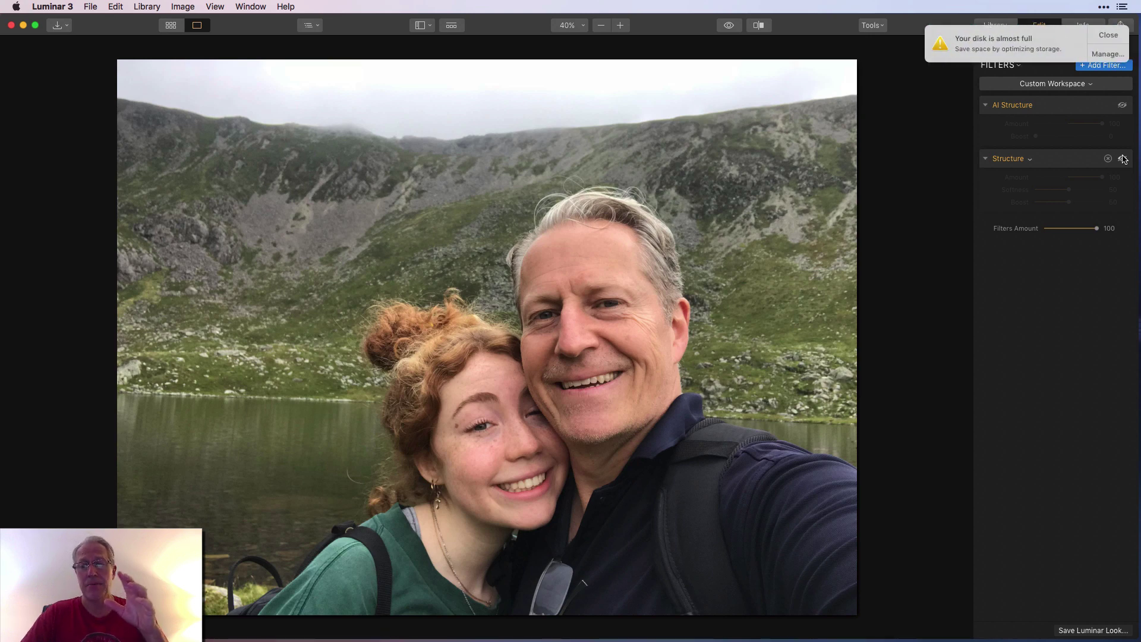
click(1108, 37)
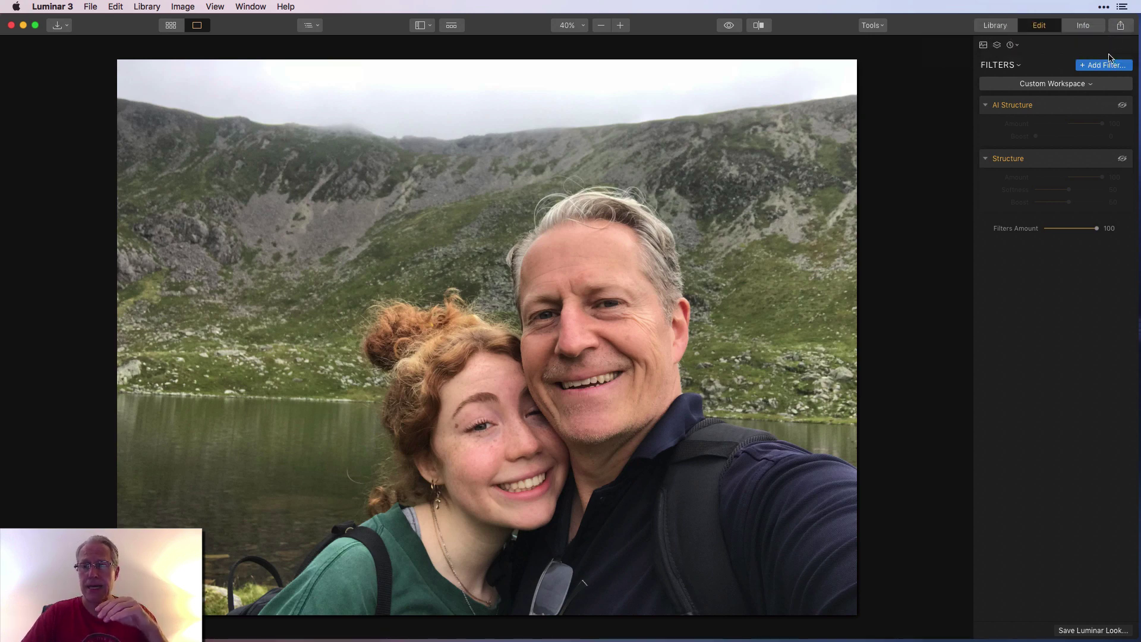
click(1123, 160)
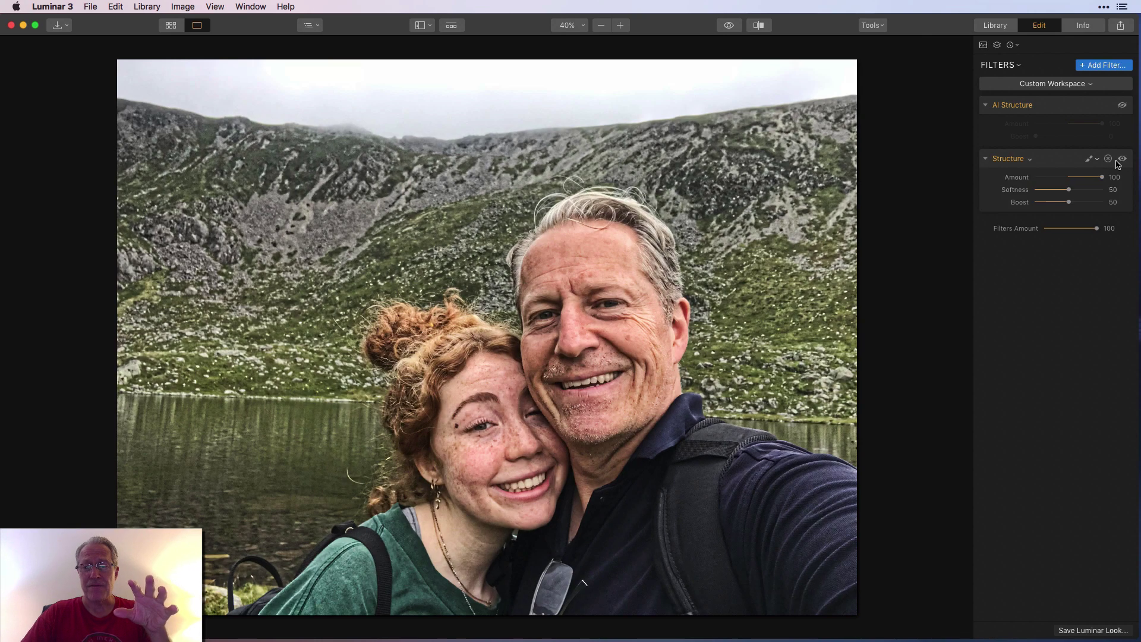
click(1123, 160)
click(1123, 105)
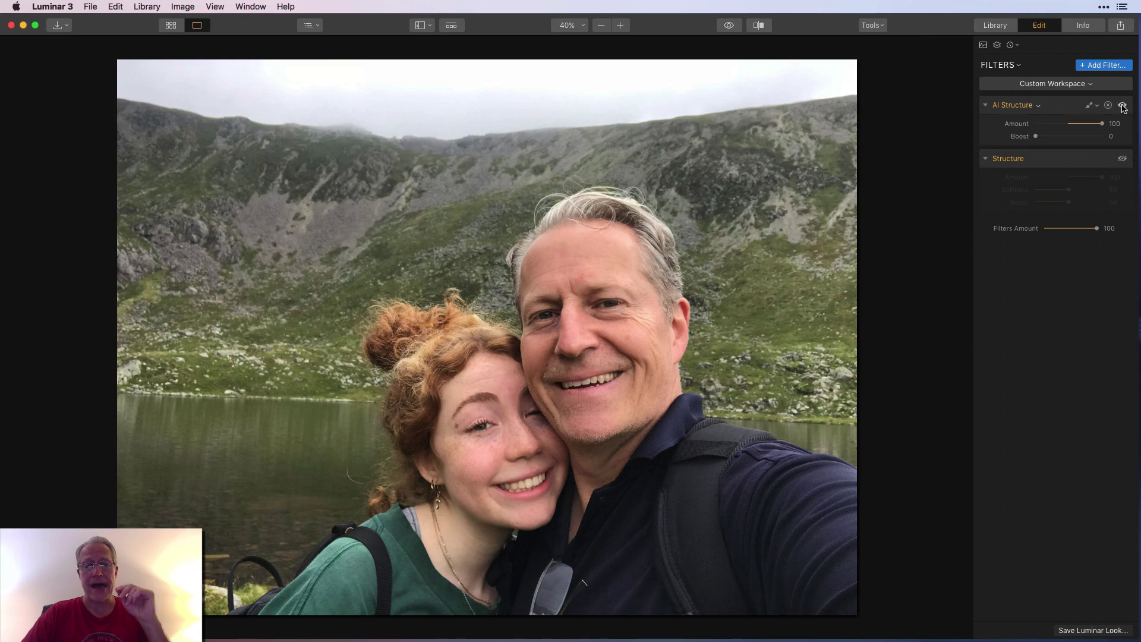